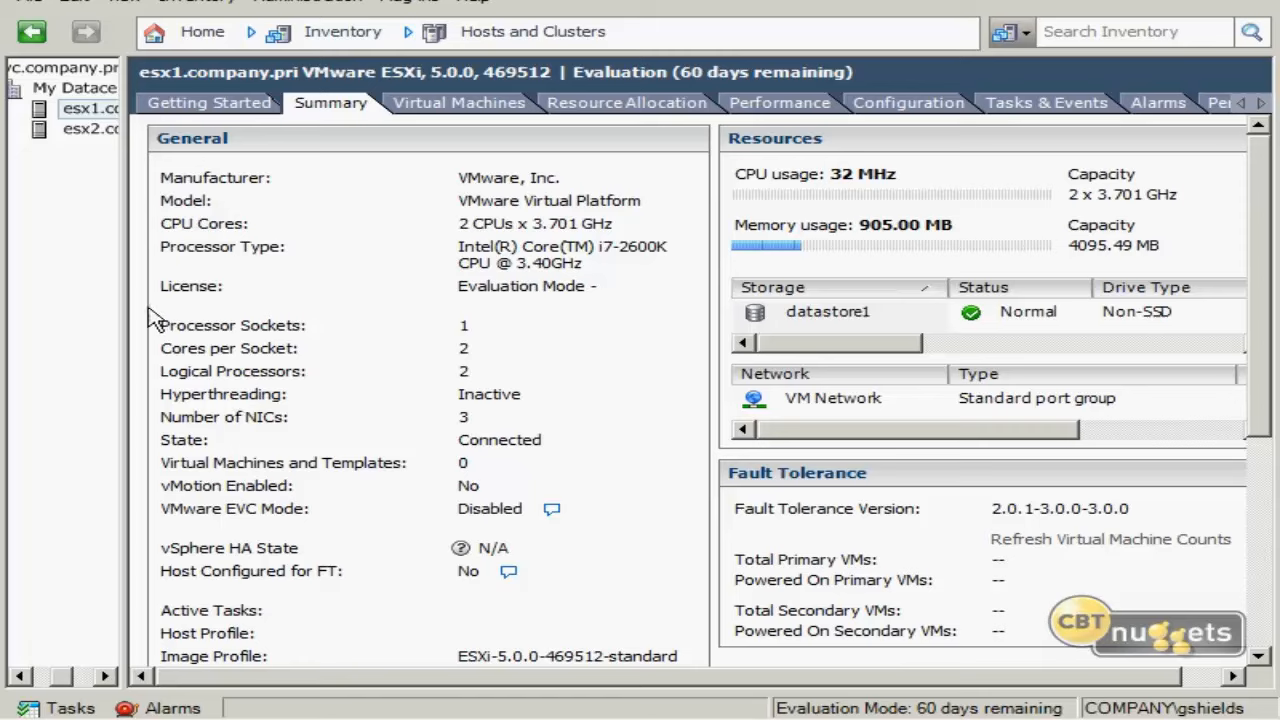
- Examine the physical network adapters vmnic0, vmnic1 and vmnic2 in the configuration of host esx1
click(106, 676)
click(106, 676)
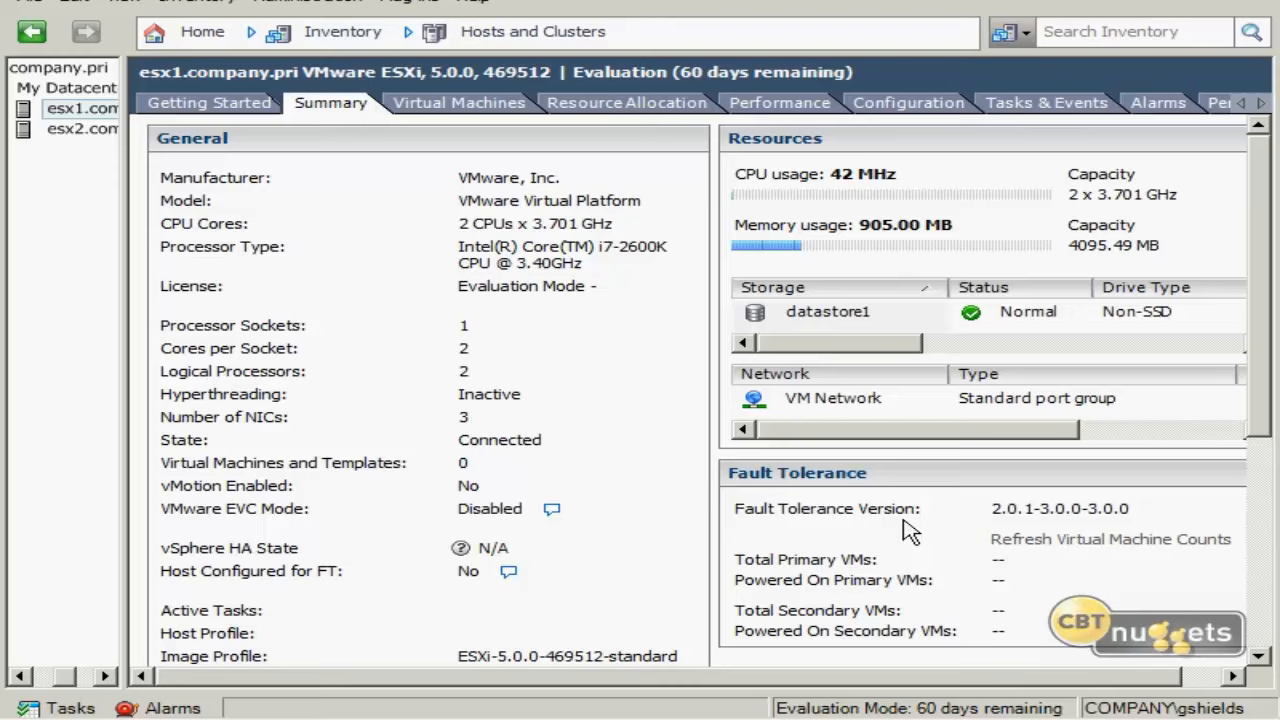
click(899, 108)
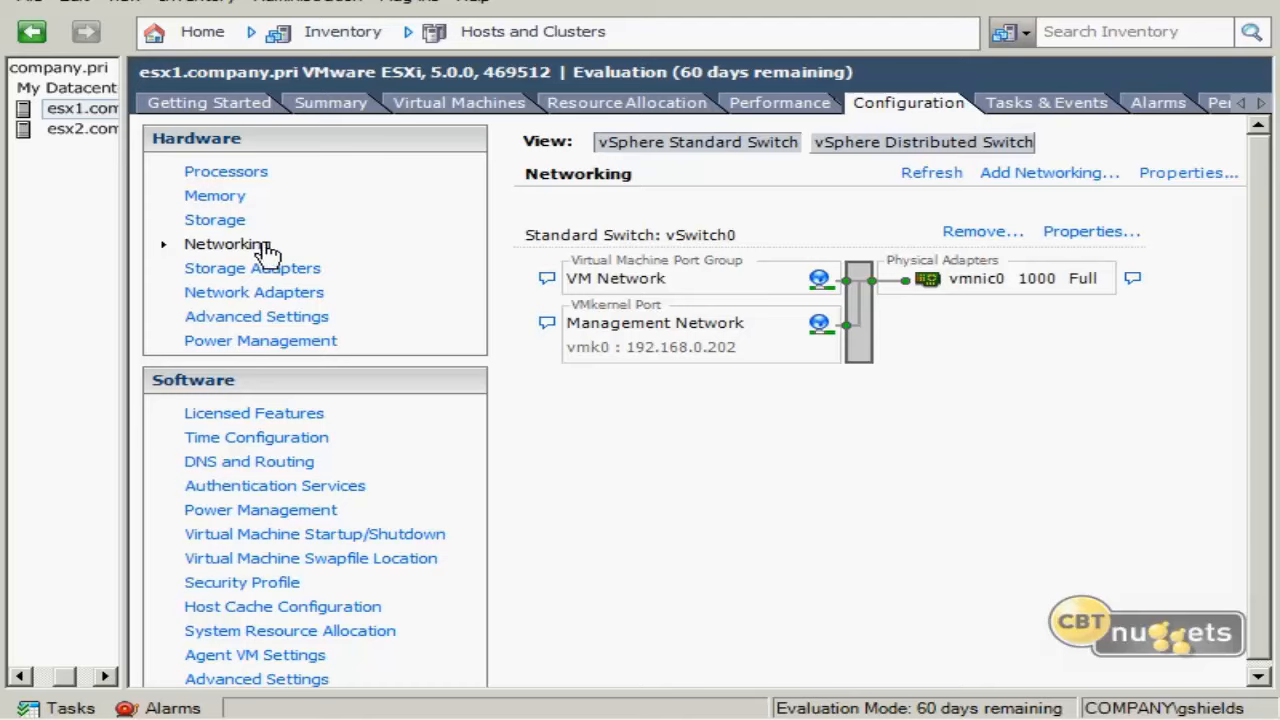
click(300, 300)
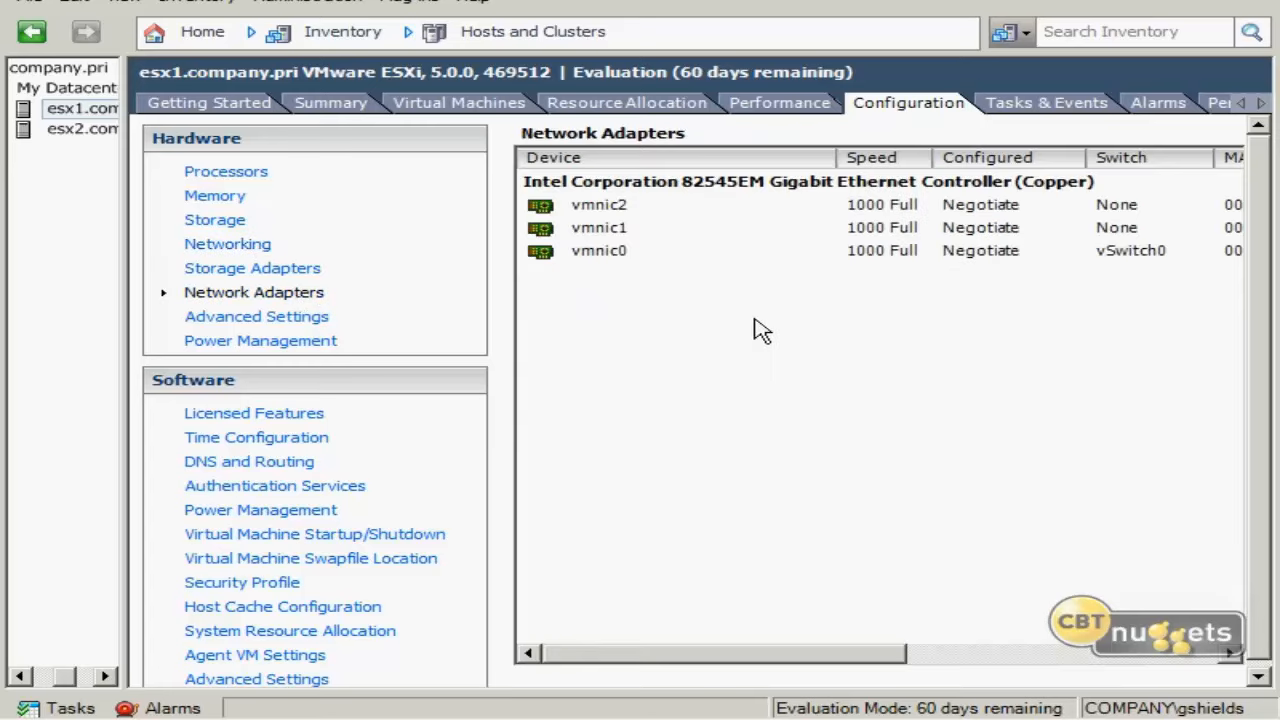
click(618, 257)
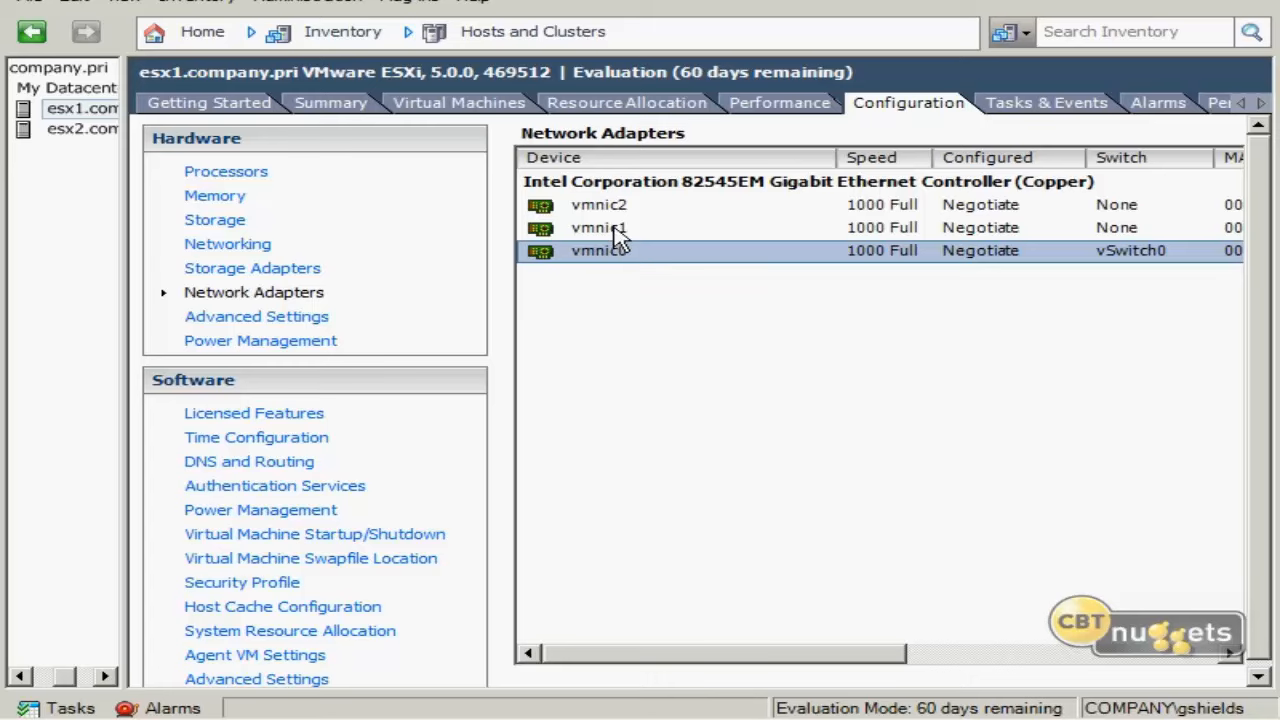
click(617, 229)
click(626, 208)
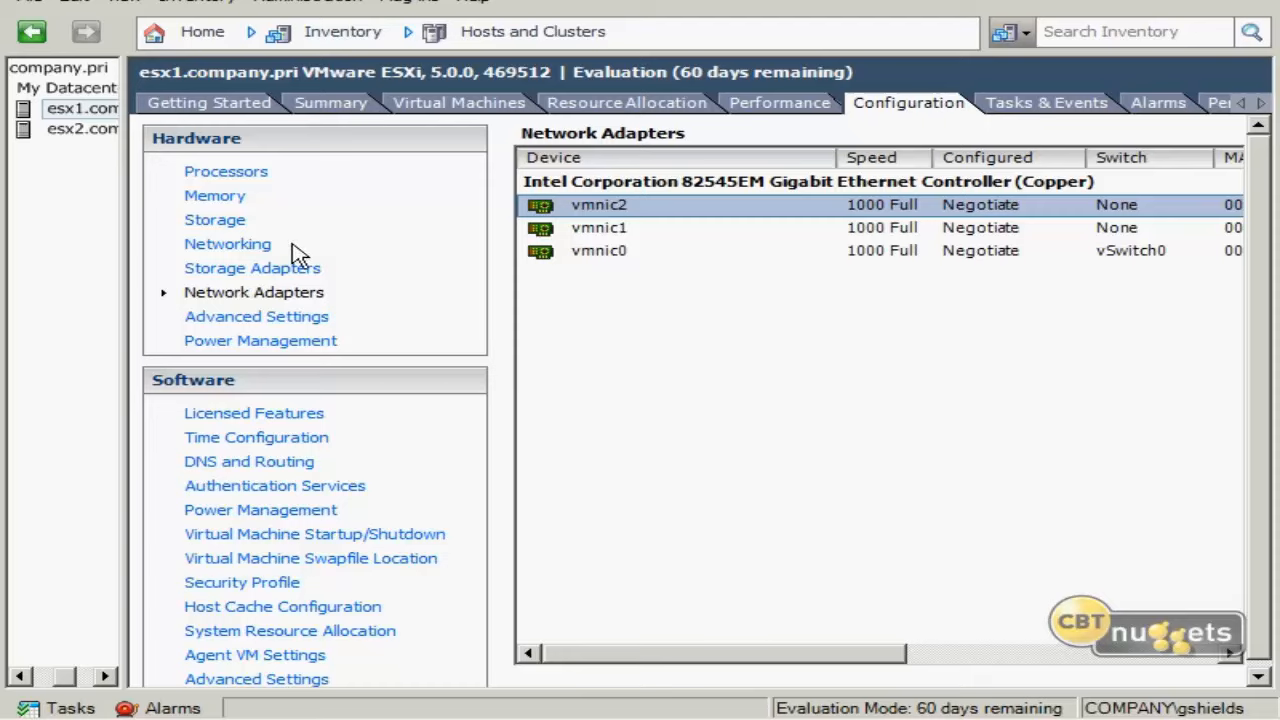
- Open the properties of vSwitch0 in the host's networking configuration and review its vSwitch, VM Network and Management Network entries
click(235, 250)
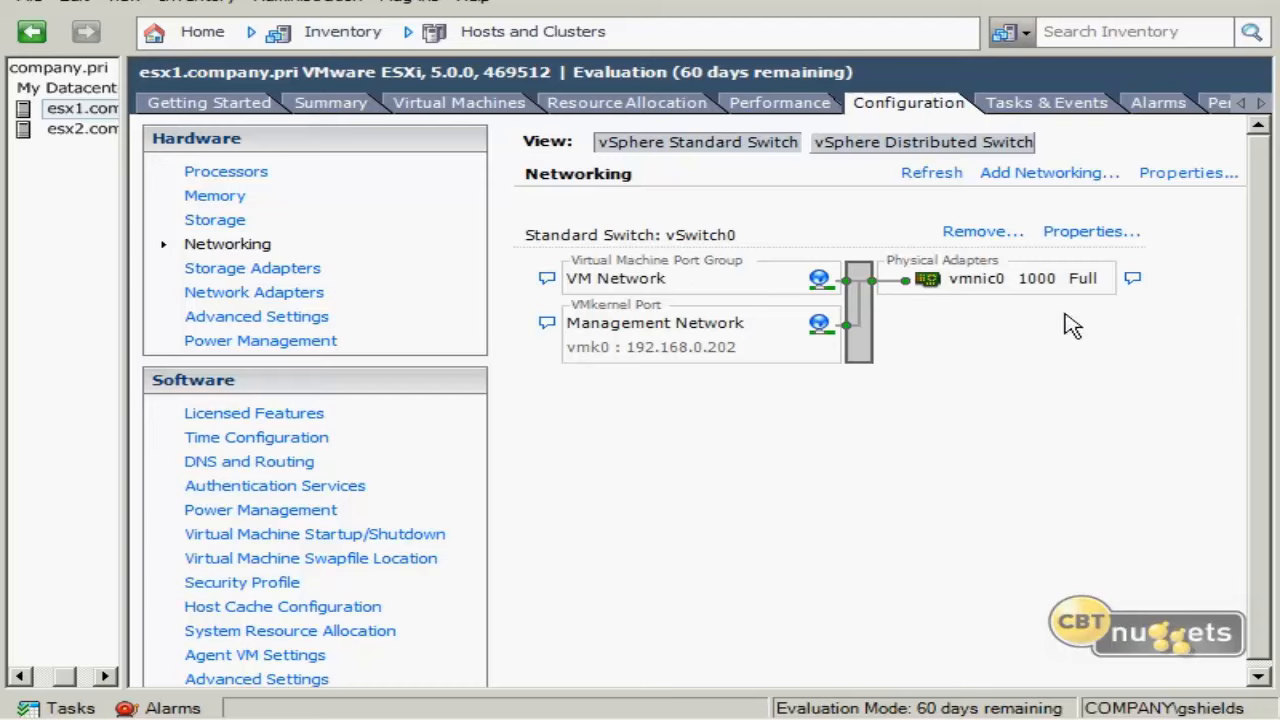
click(1091, 232)
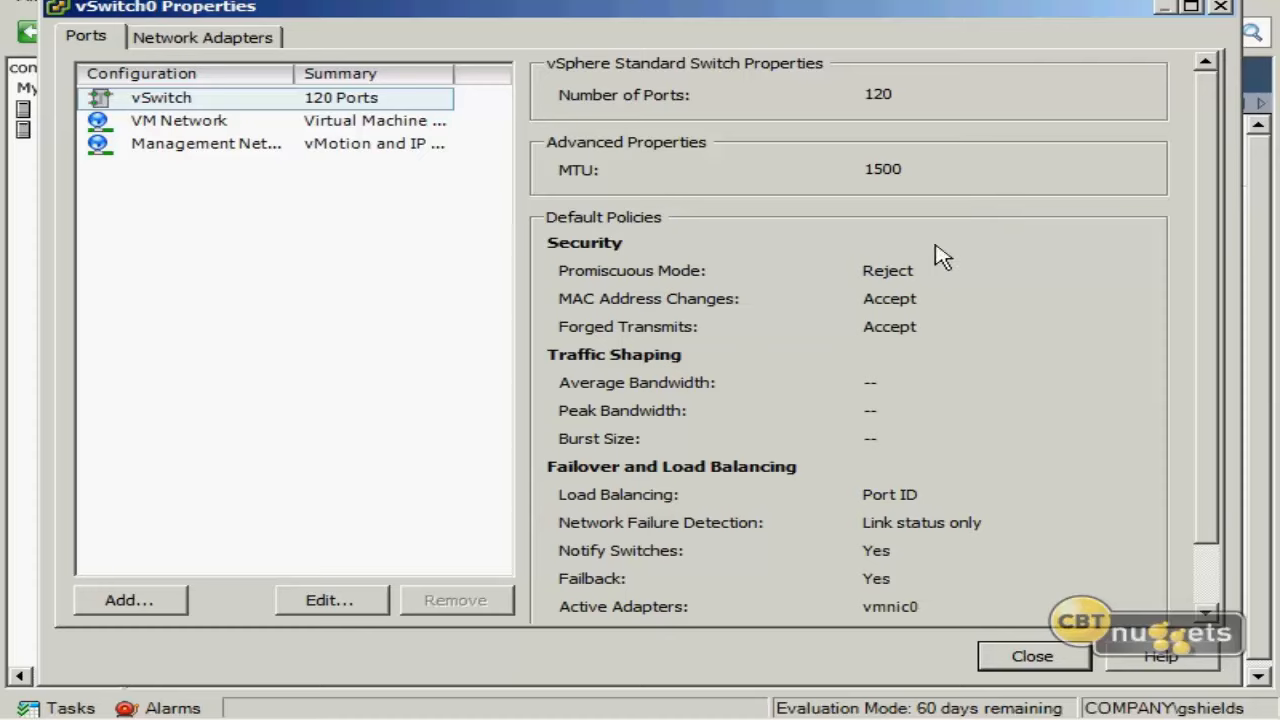
click(195, 107)
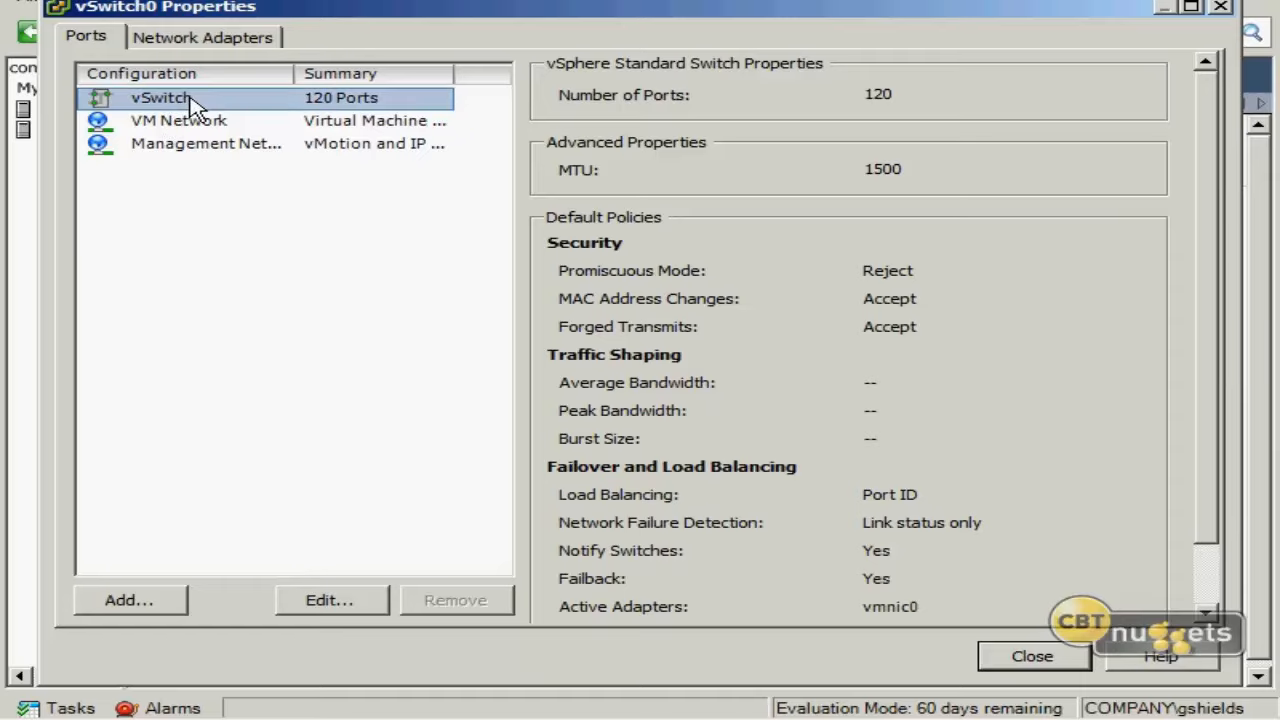
click(185, 120)
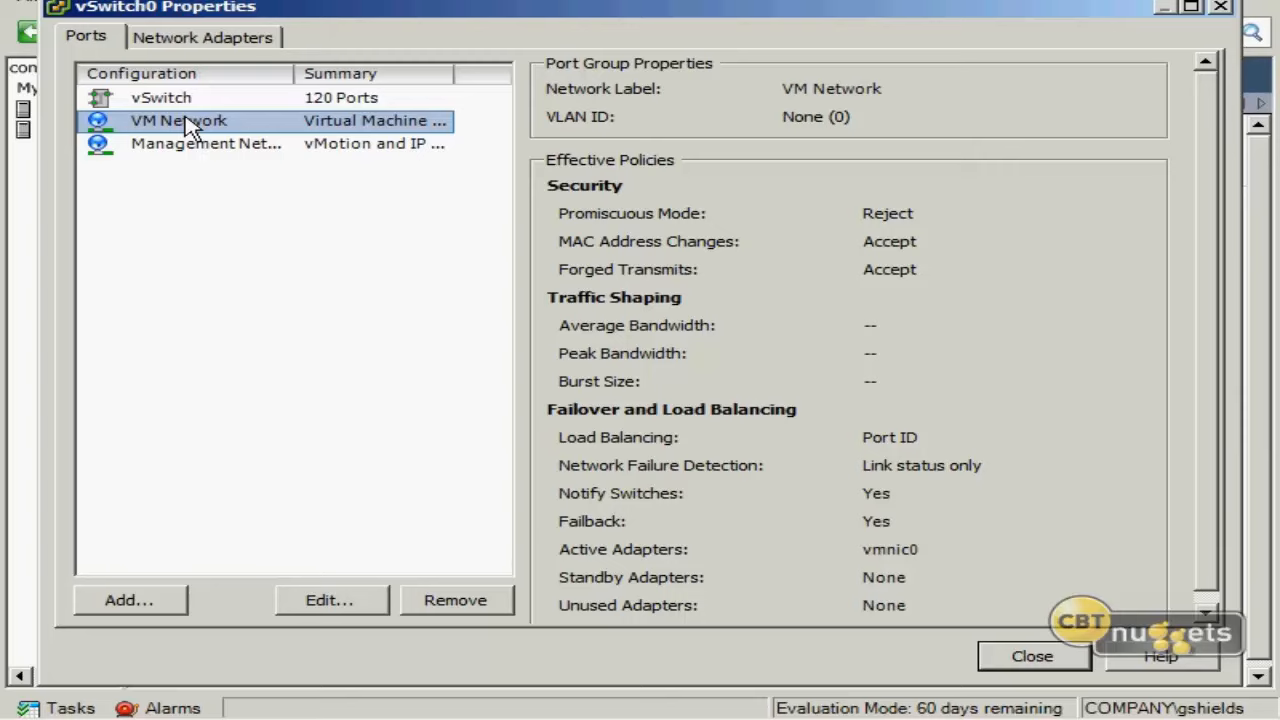
double_click(453, 73)
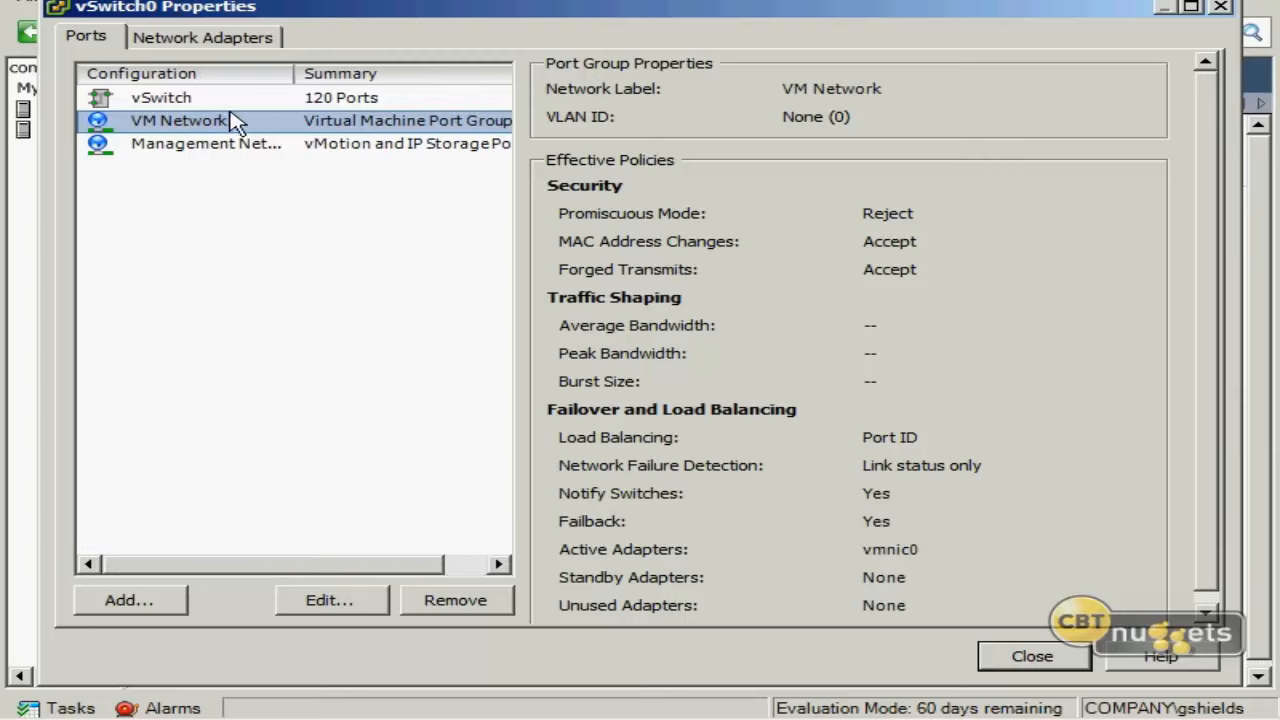
click(227, 146)
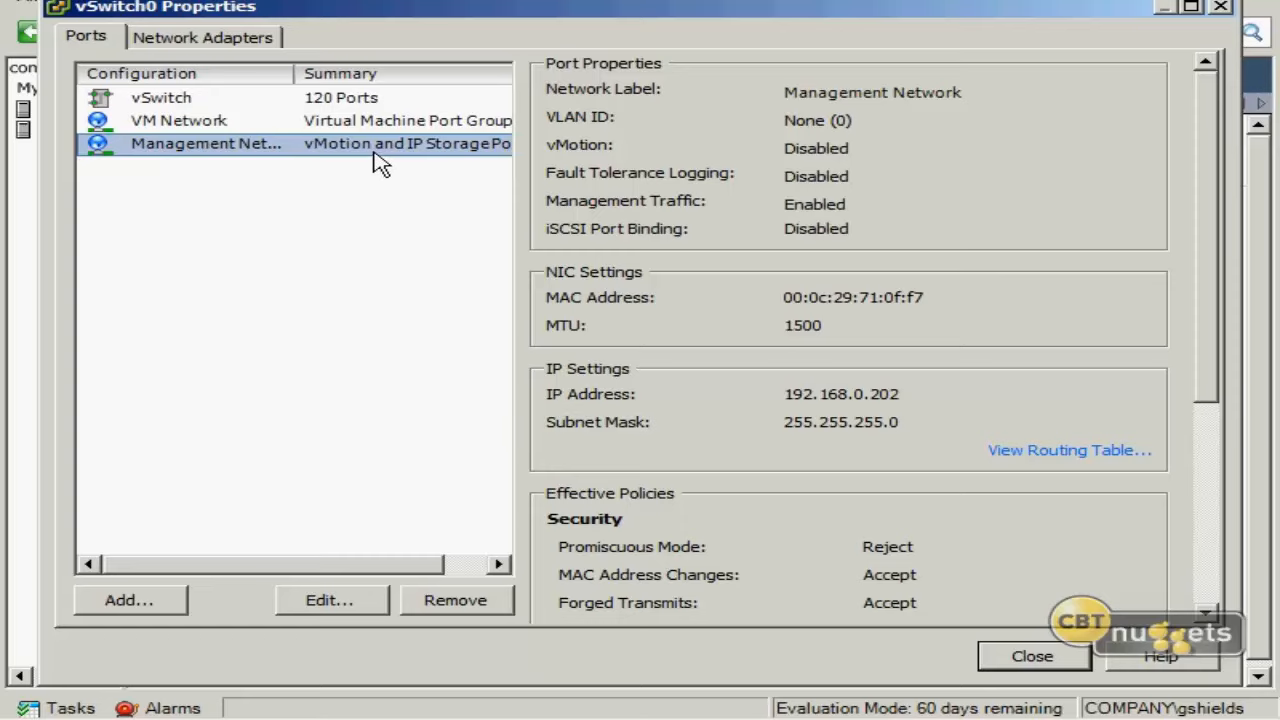
click(356, 104)
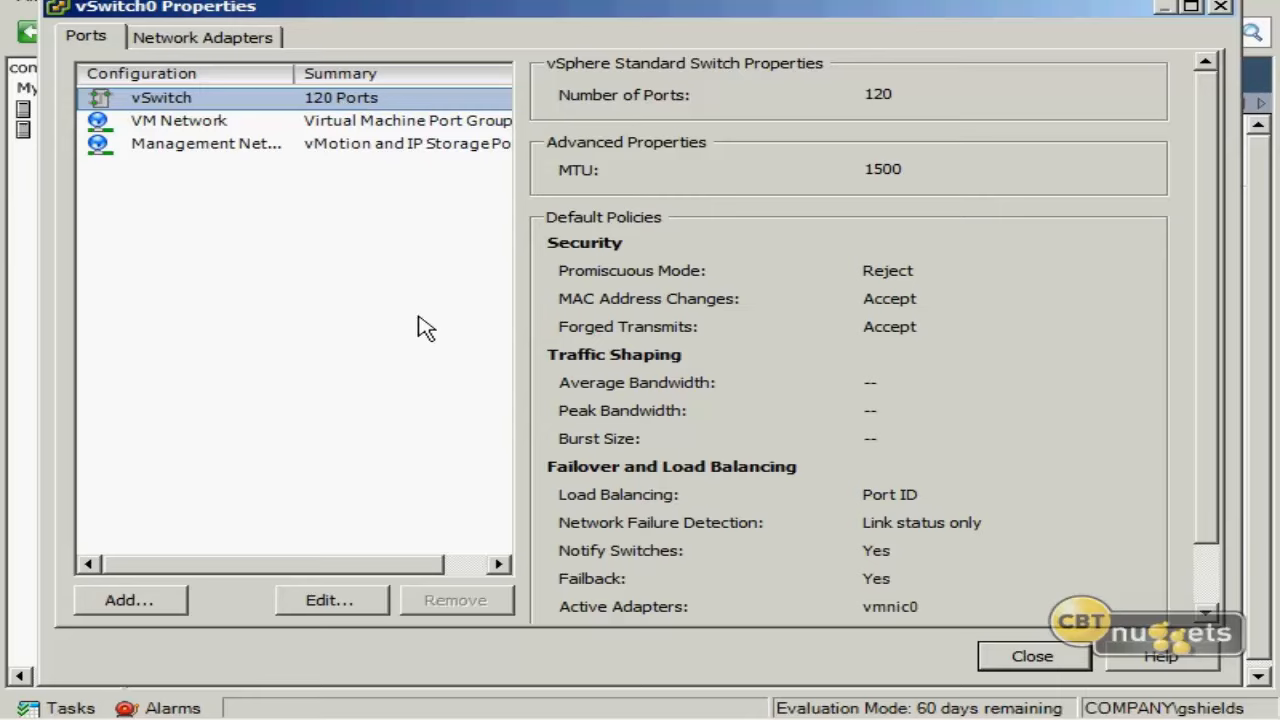
- Open the vSwitch entry for editing and review its general, security and traffic shaping settings
click(362, 609)
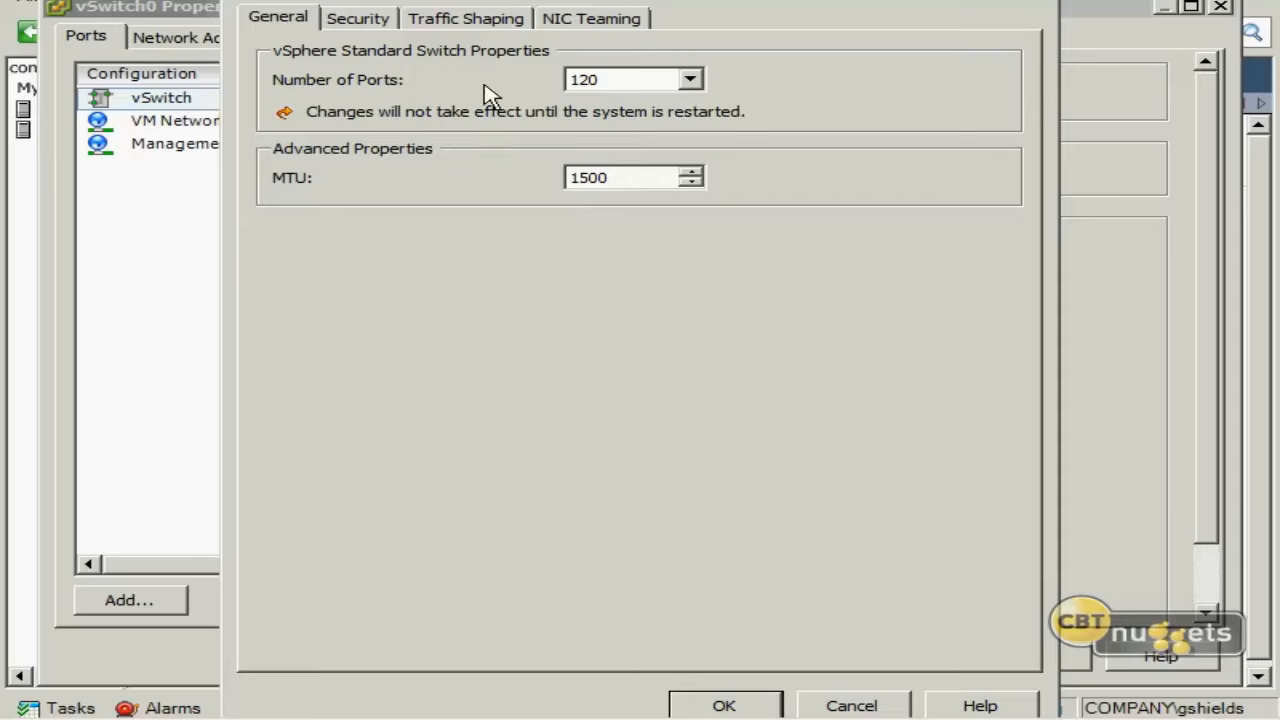
click(368, 22)
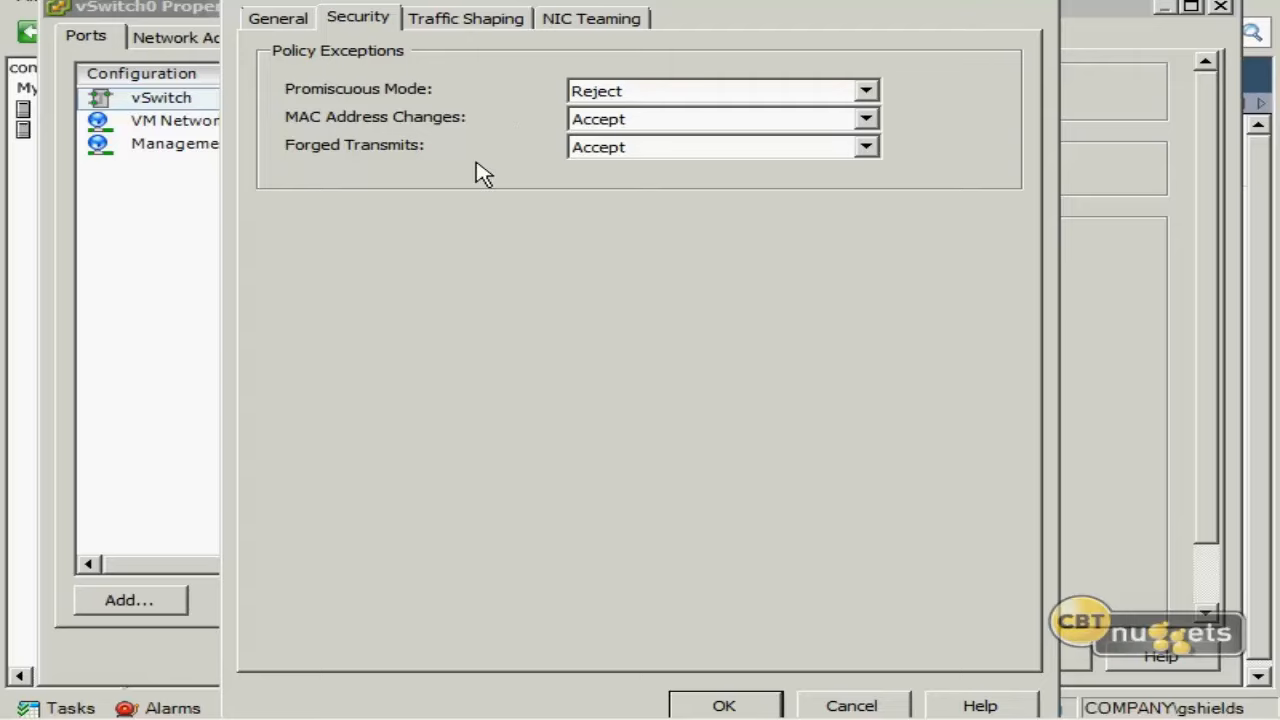
click(484, 28)
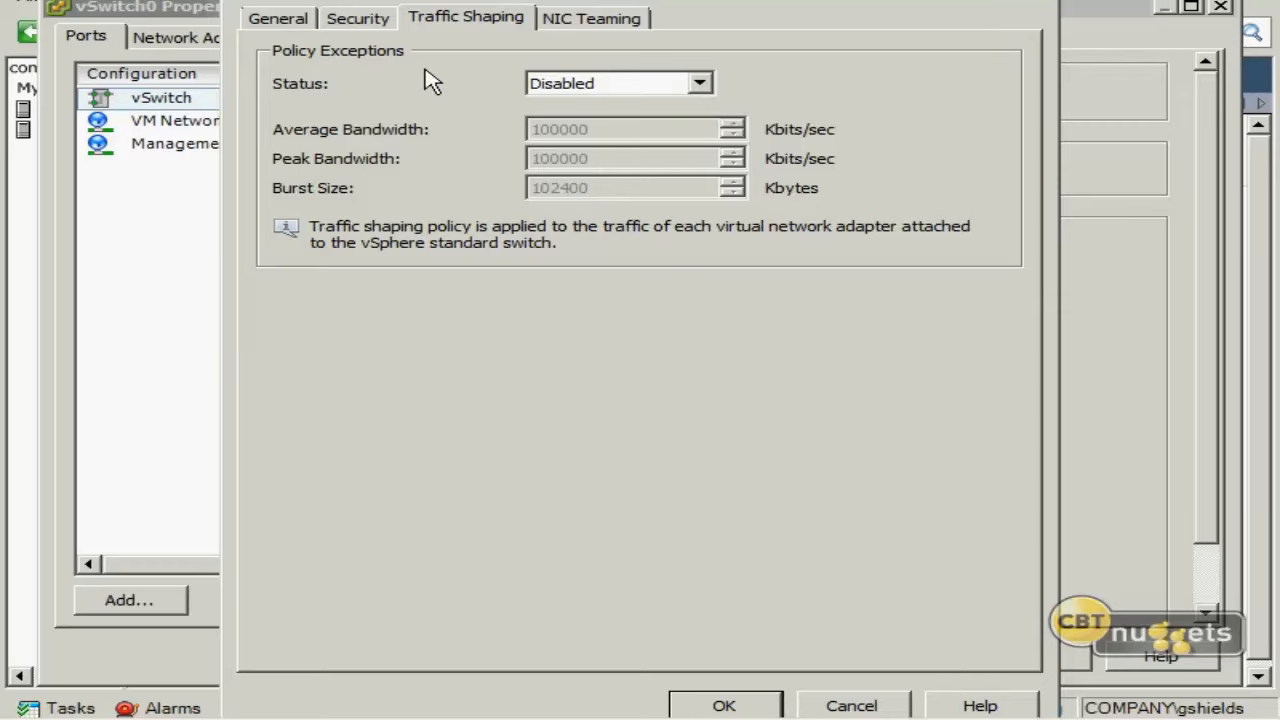
- Enable the vSwitch's traffic shaping policy to inspect its bandwidth options, and set the status back to Disabled
click(591, 85)
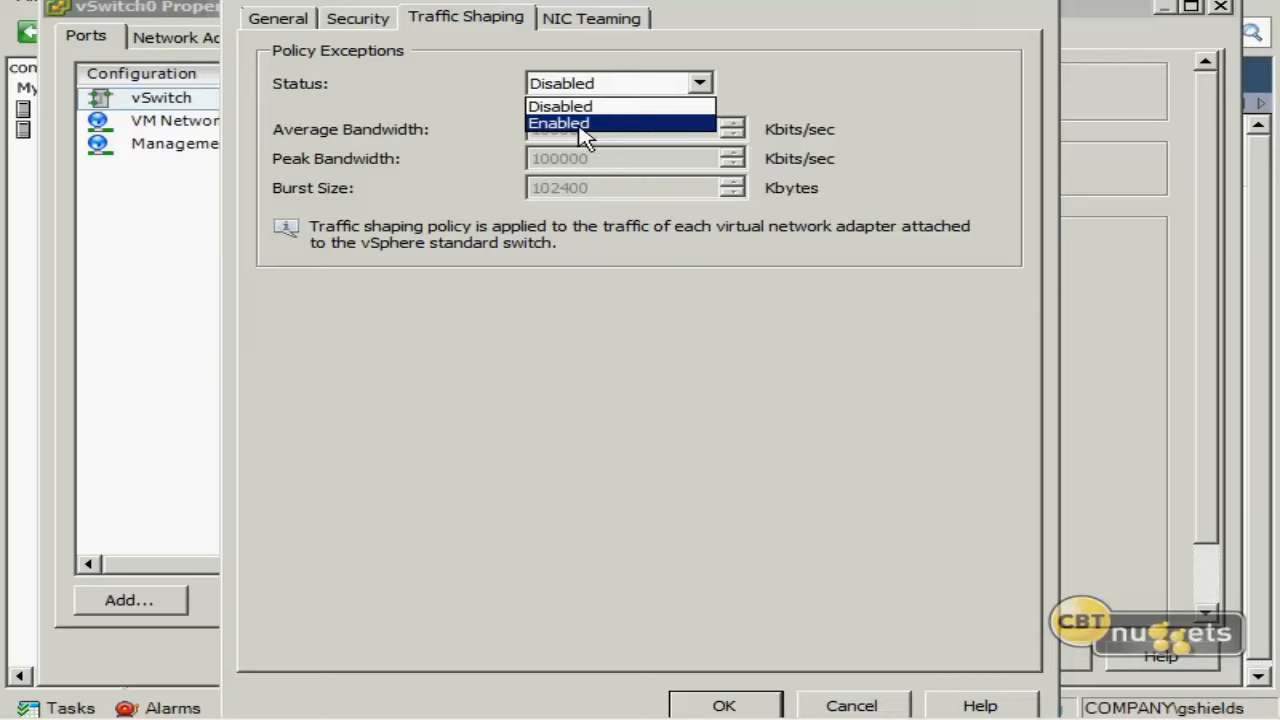
click(584, 124)
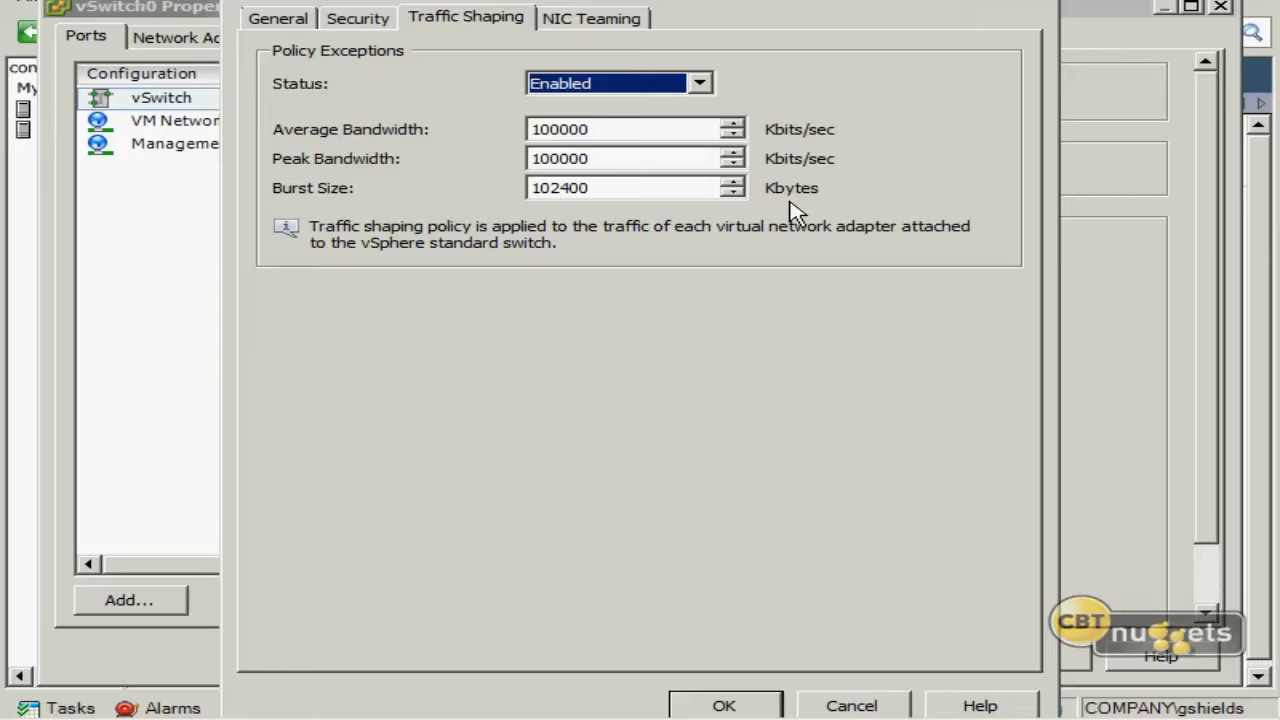
click(645, 86)
click(636, 108)
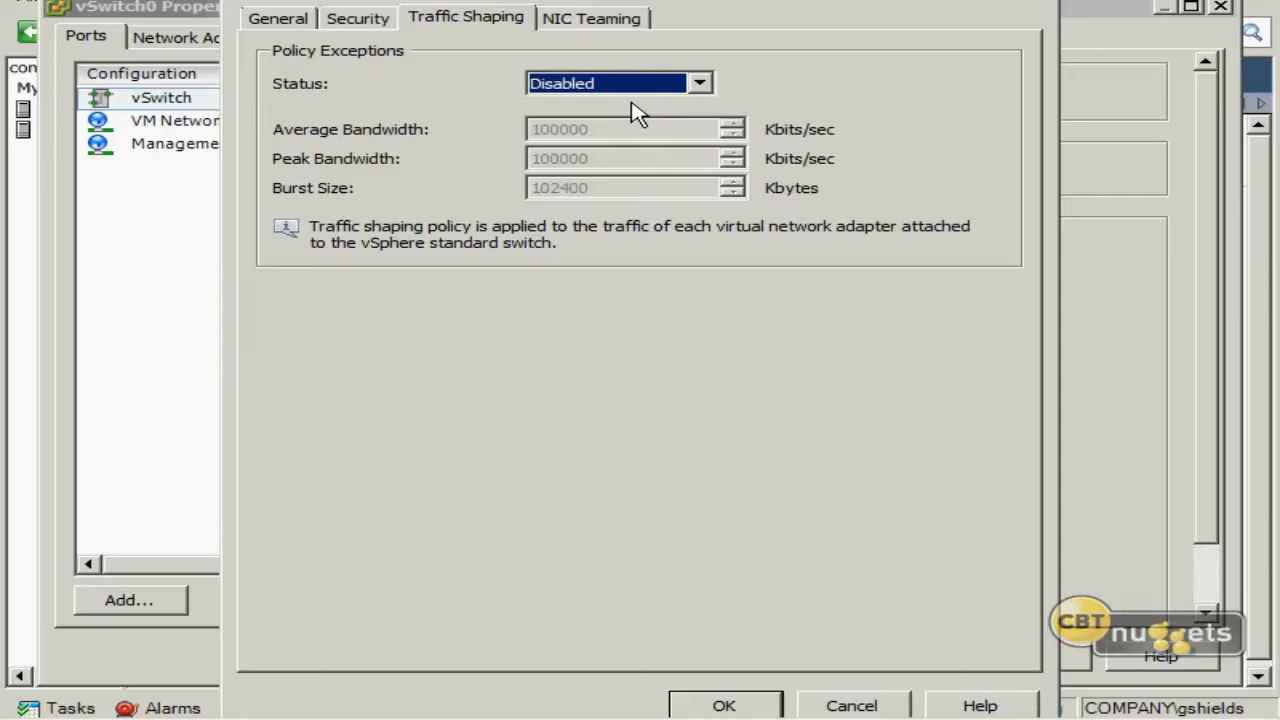
- Review the vSwitch's NIC teaming policy, cancel the edit and close the vSwitch0 properties
click(615, 24)
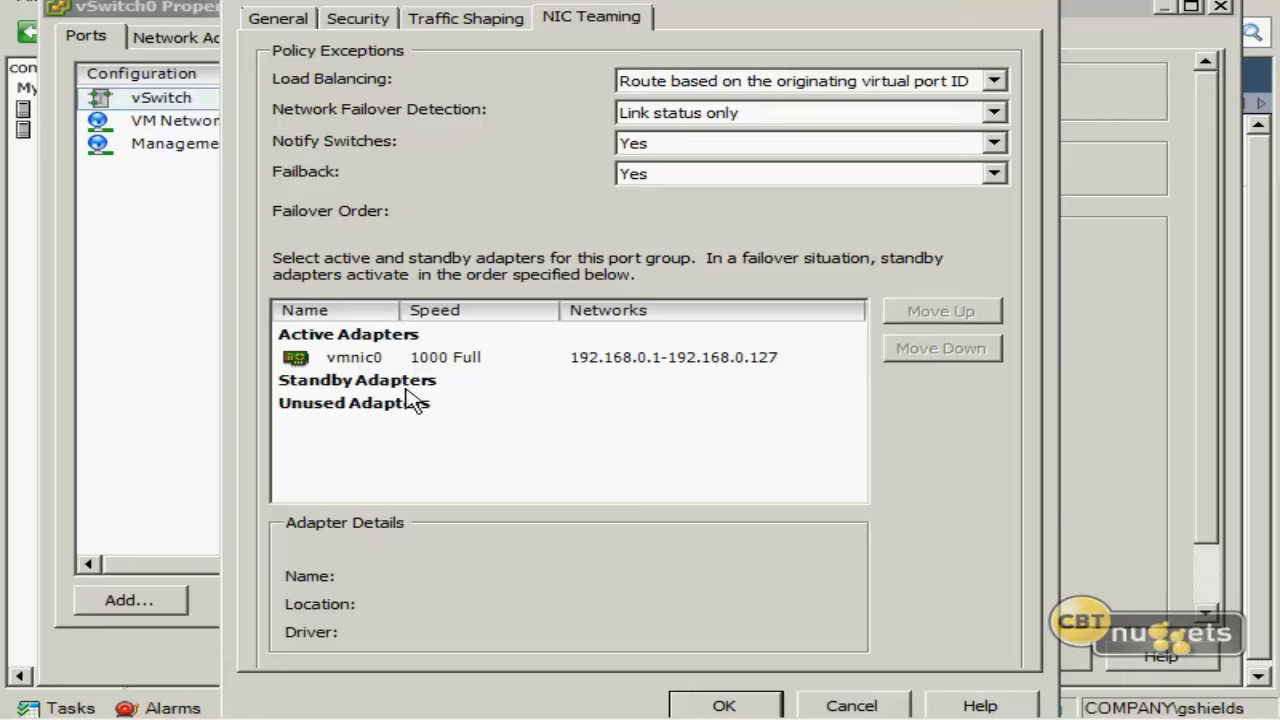
mouse_move(865, 708)
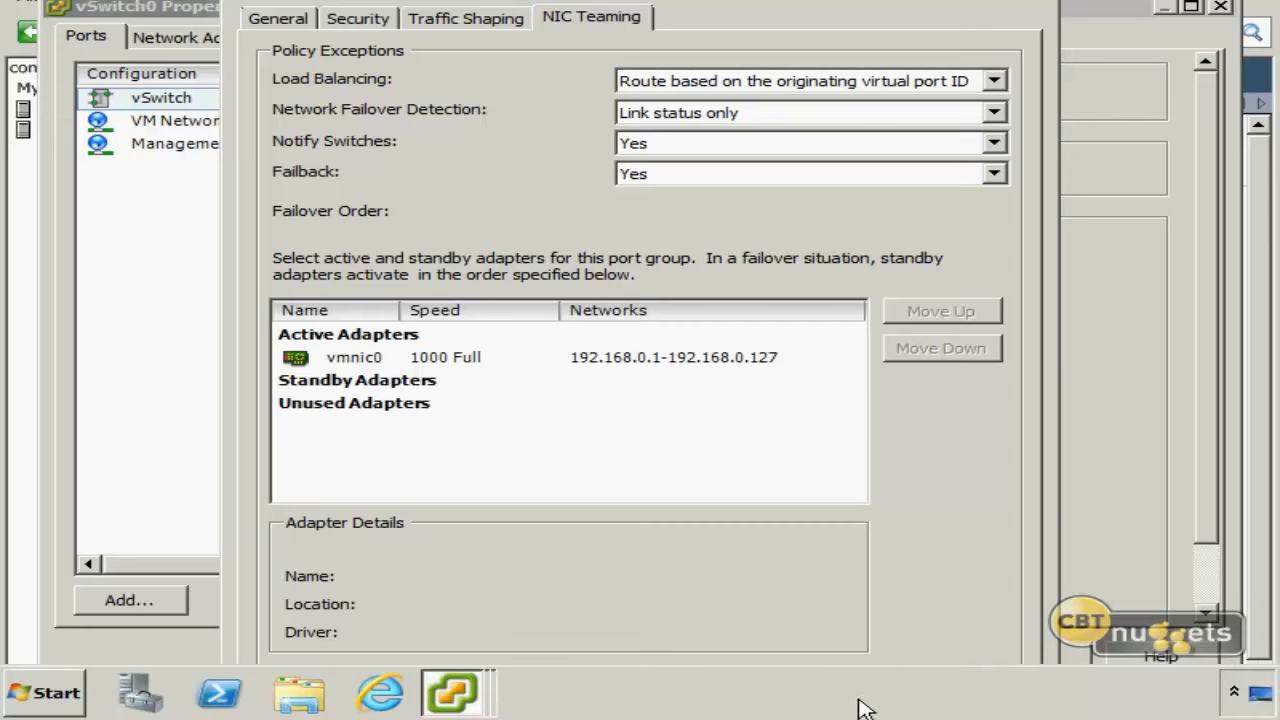
click(846, 703)
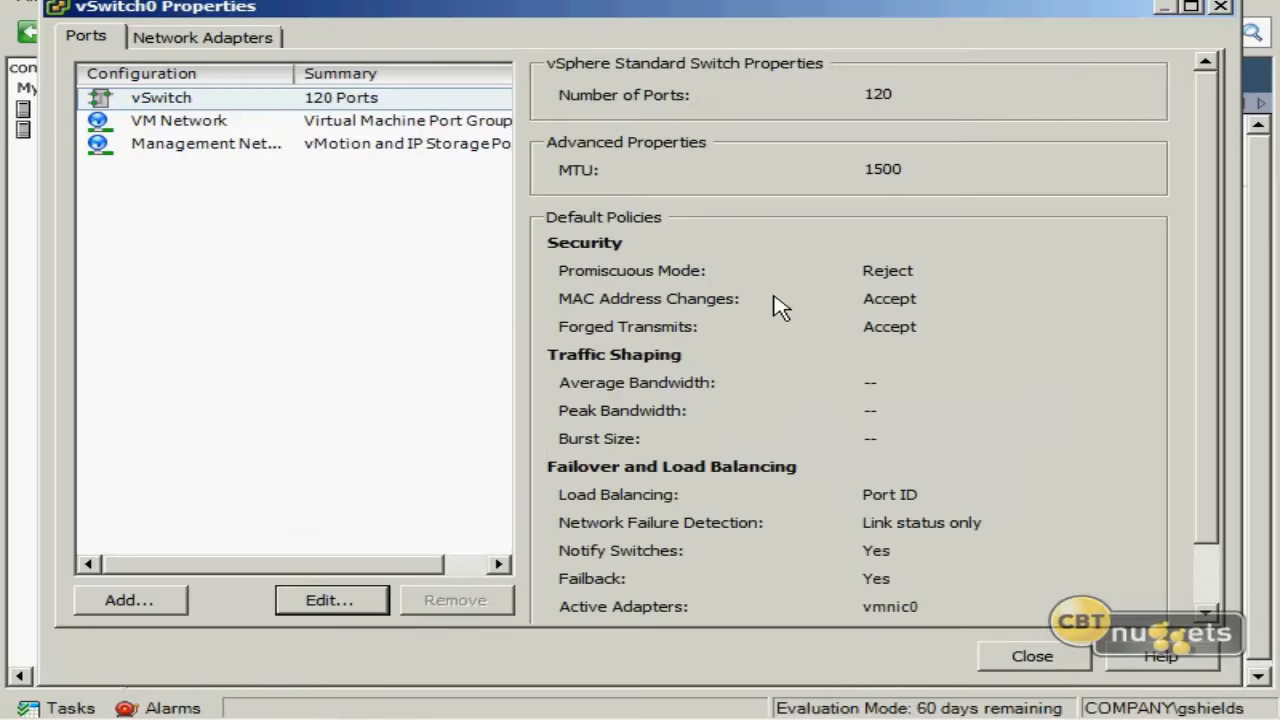
click(1030, 664)
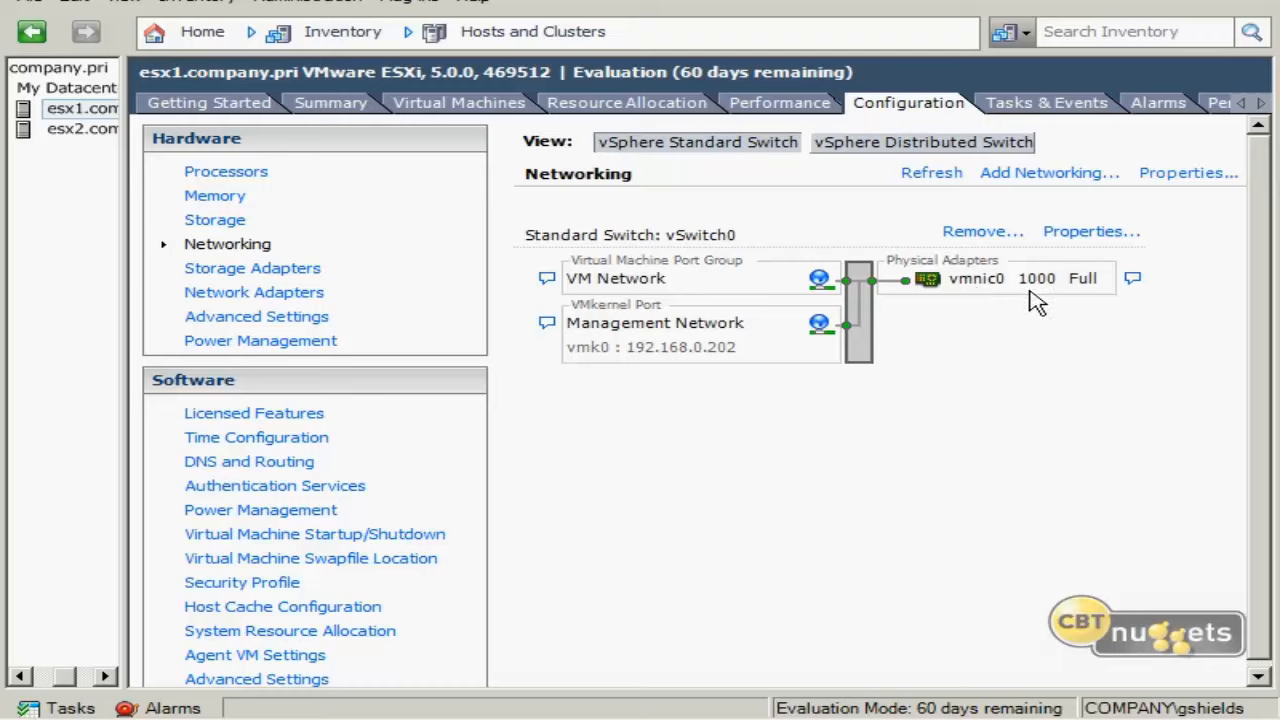
- Add the unclaimed adapter vmnic1 to vSwitch0 as an active adapter, keeping the default failover order
click(1098, 235)
click(220, 45)
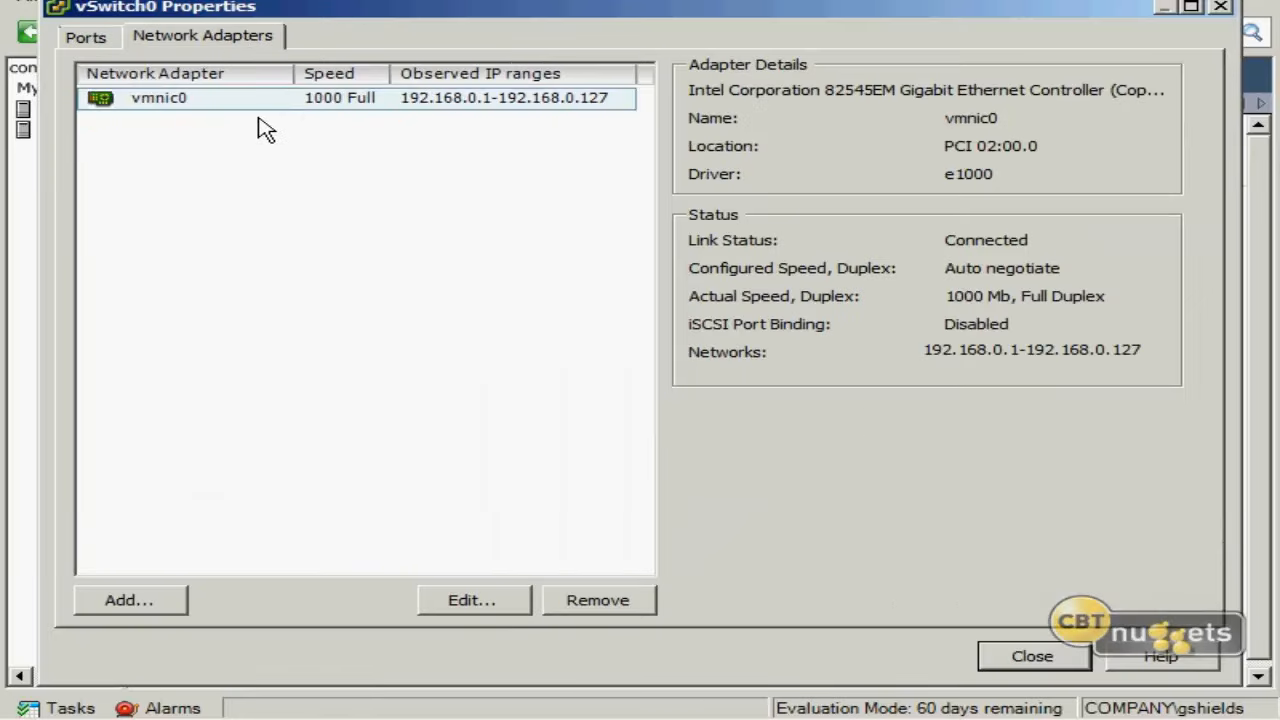
click(142, 605)
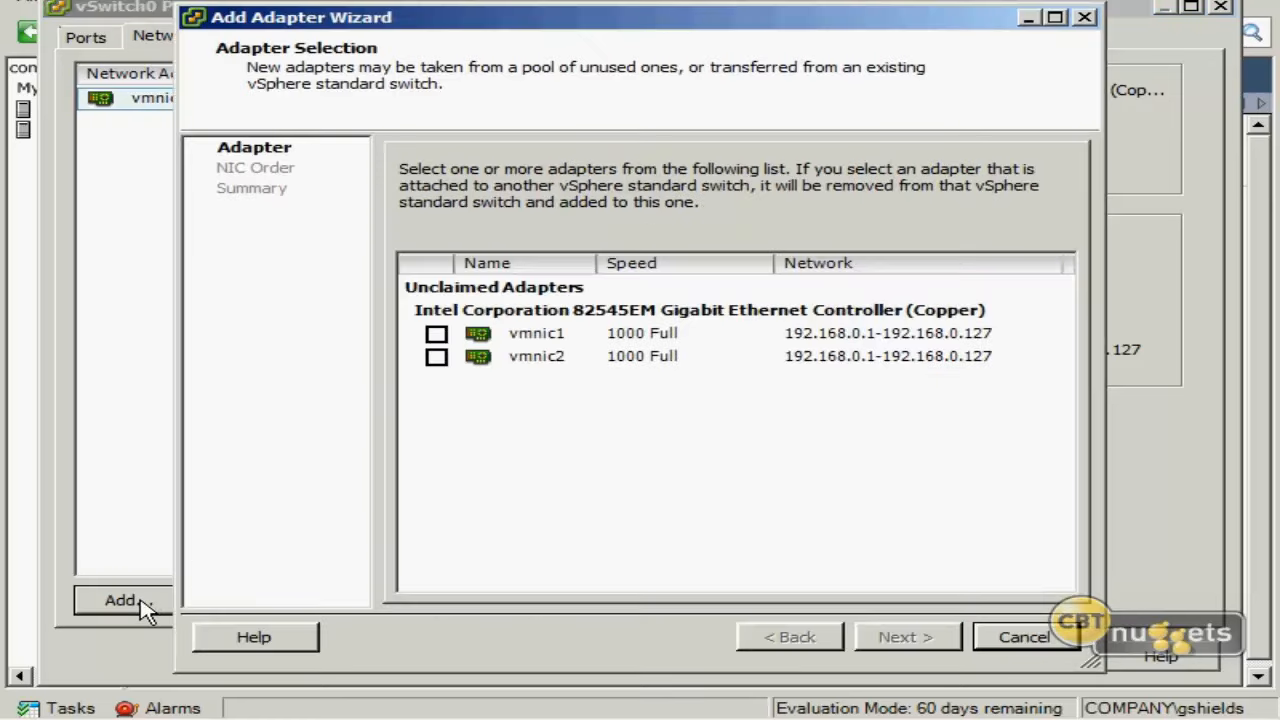
click(436, 334)
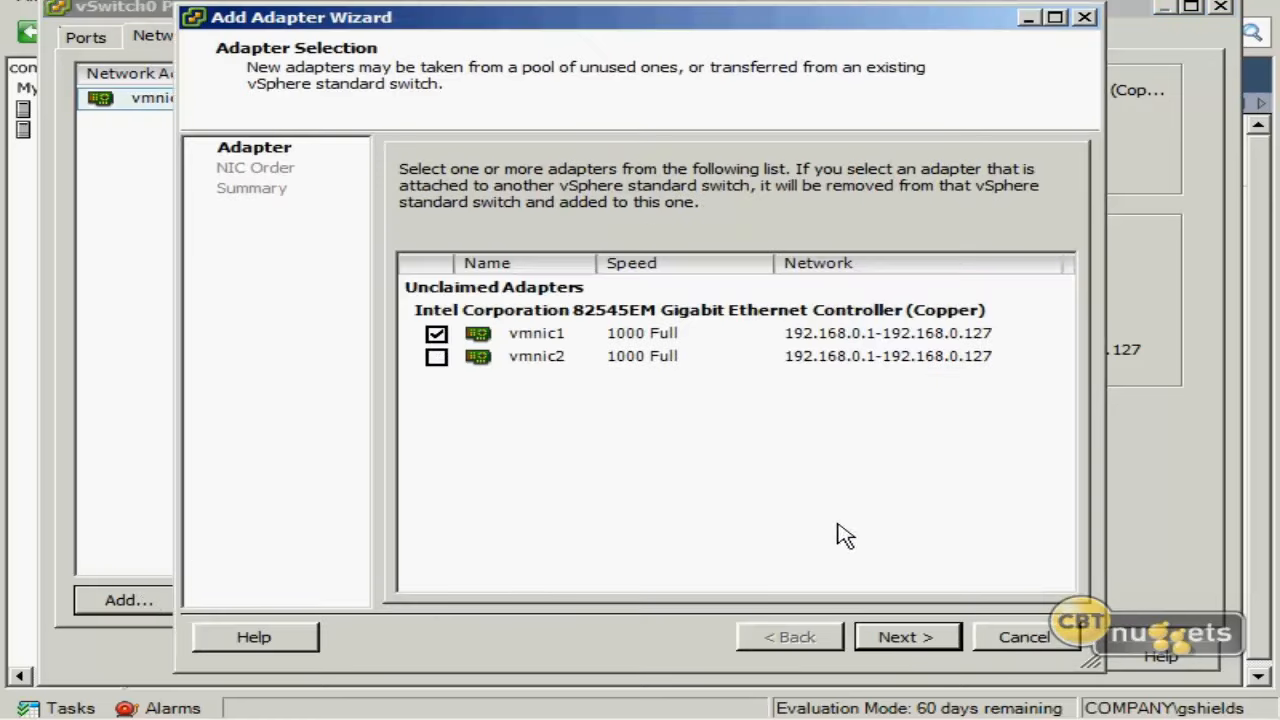
click(906, 638)
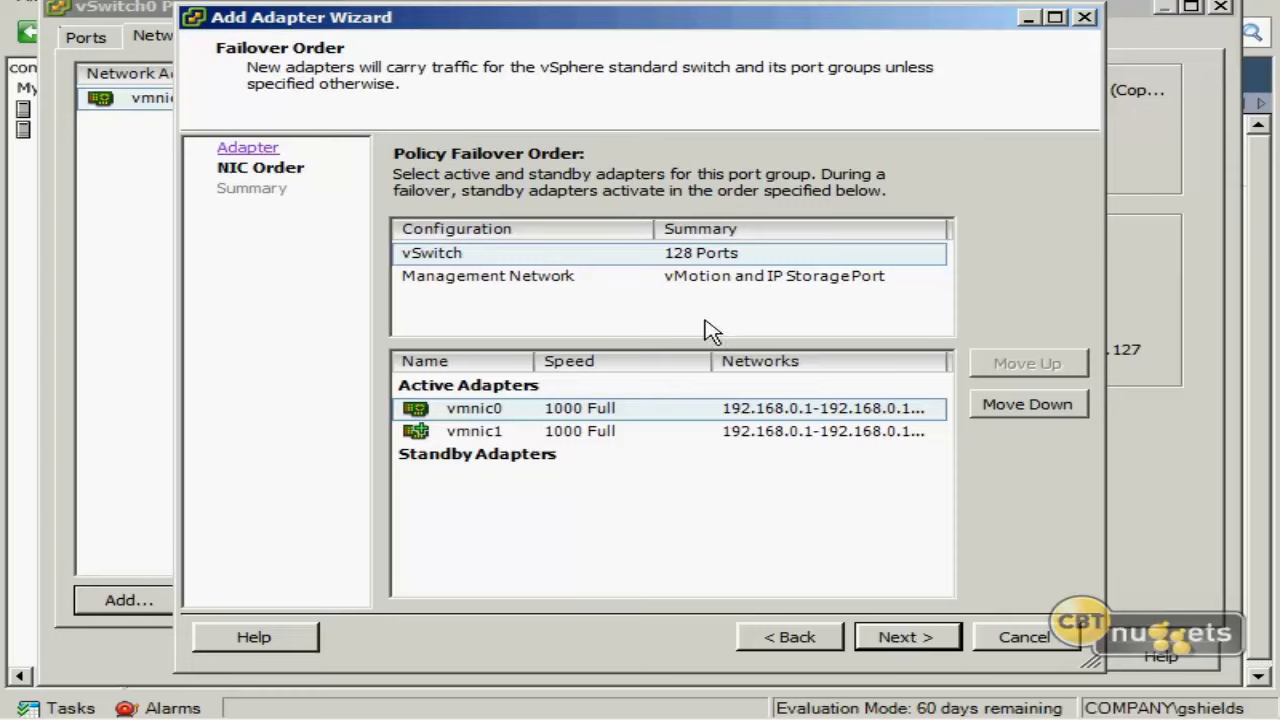
click(920, 636)
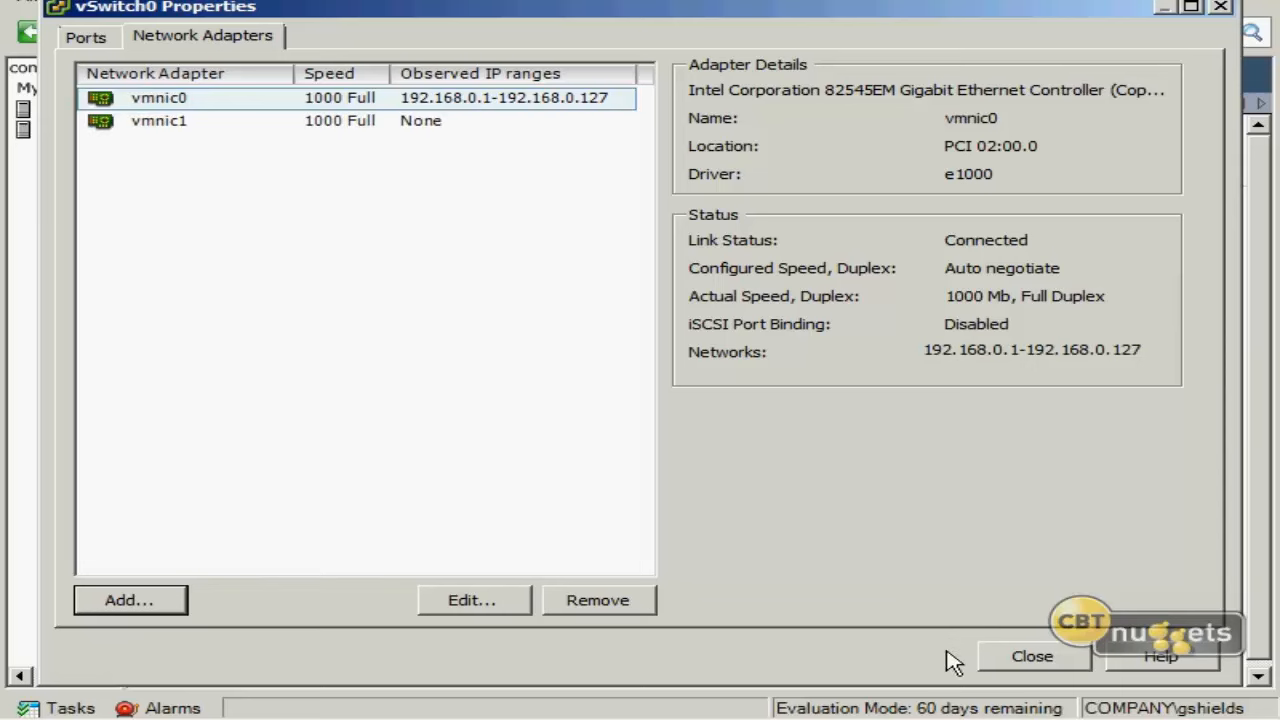
click(1030, 657)
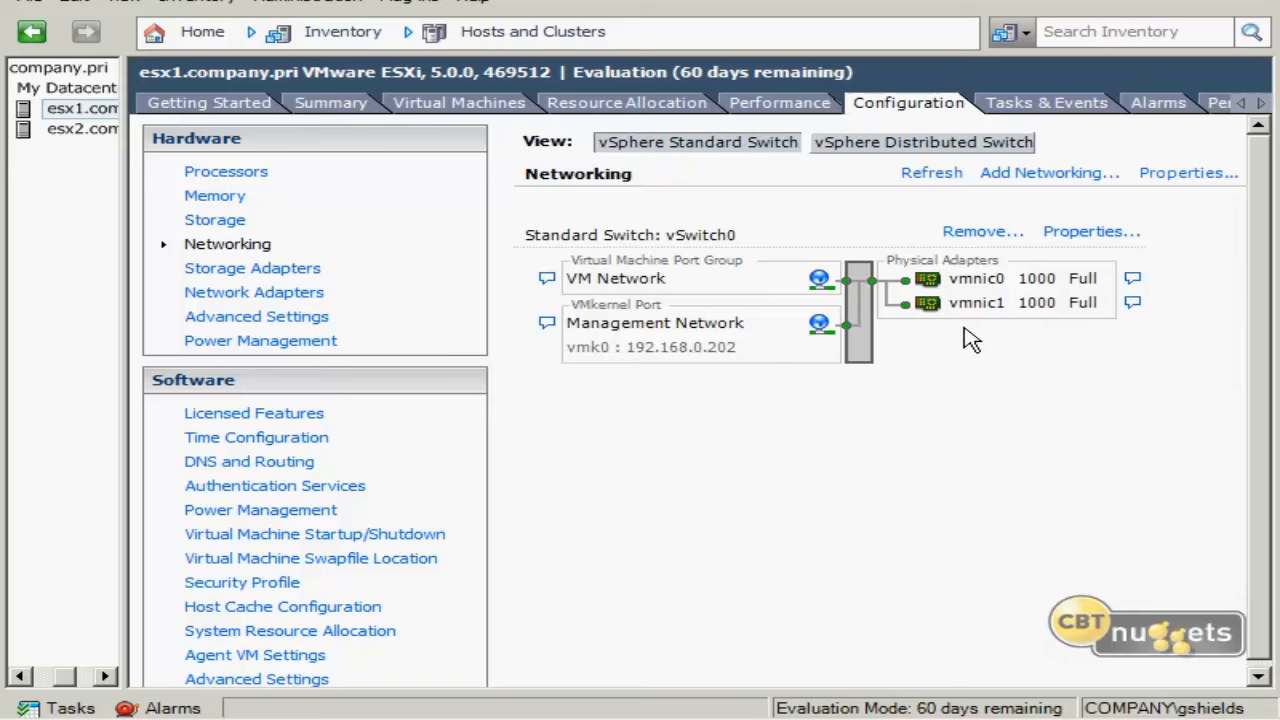
- Open the vSwitch entry of vSwitch0 for editing and set its NIC teaming load balancing to Route based on IP hash
click(1082, 234)
click(253, 106)
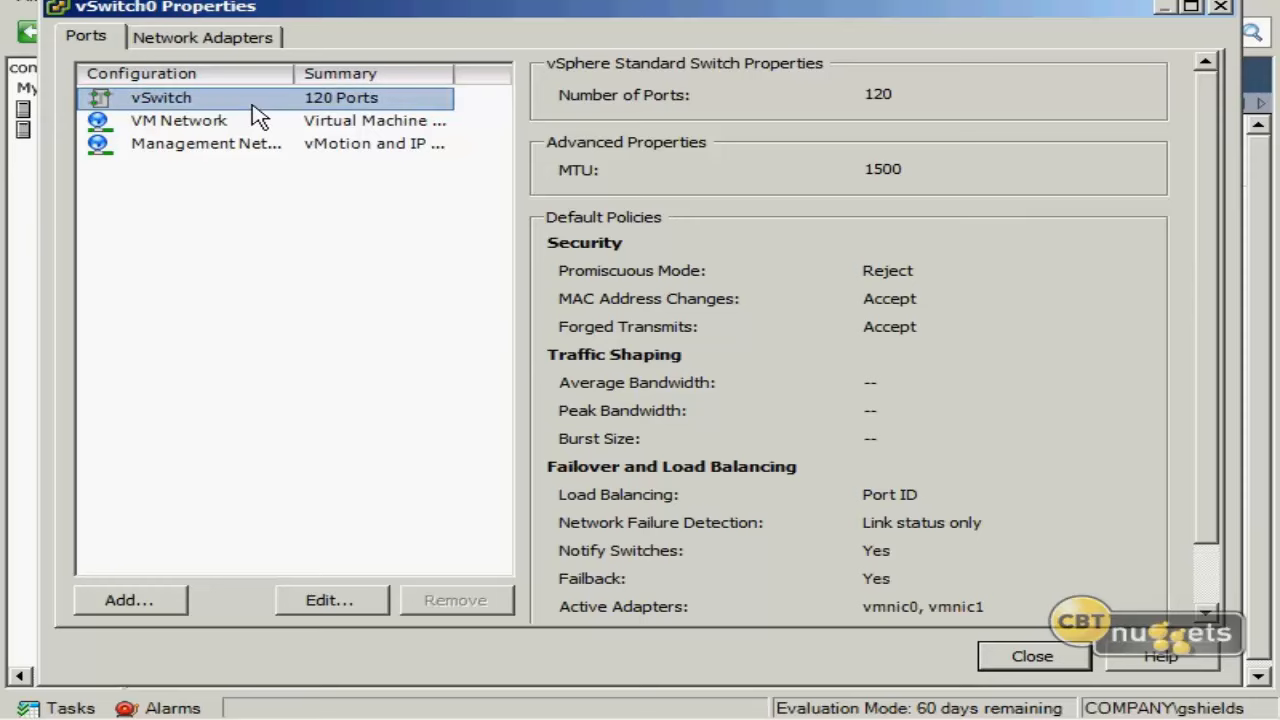
click(316, 622)
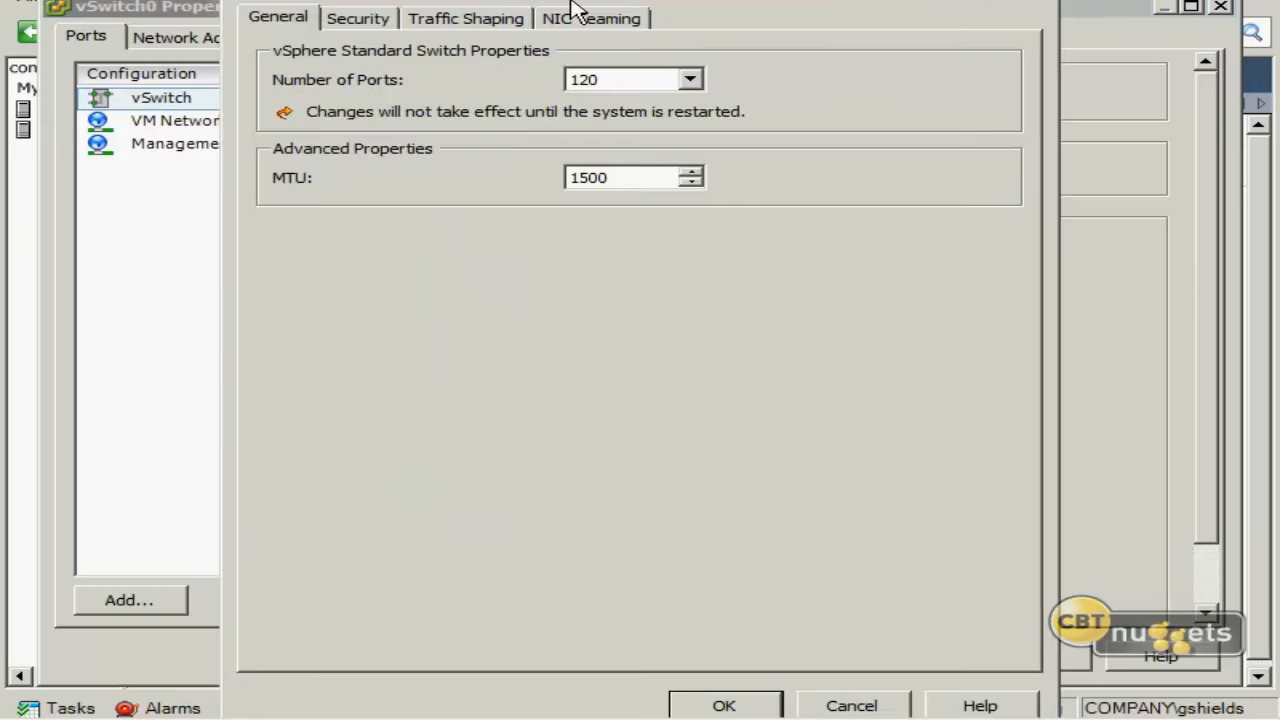
click(598, 32)
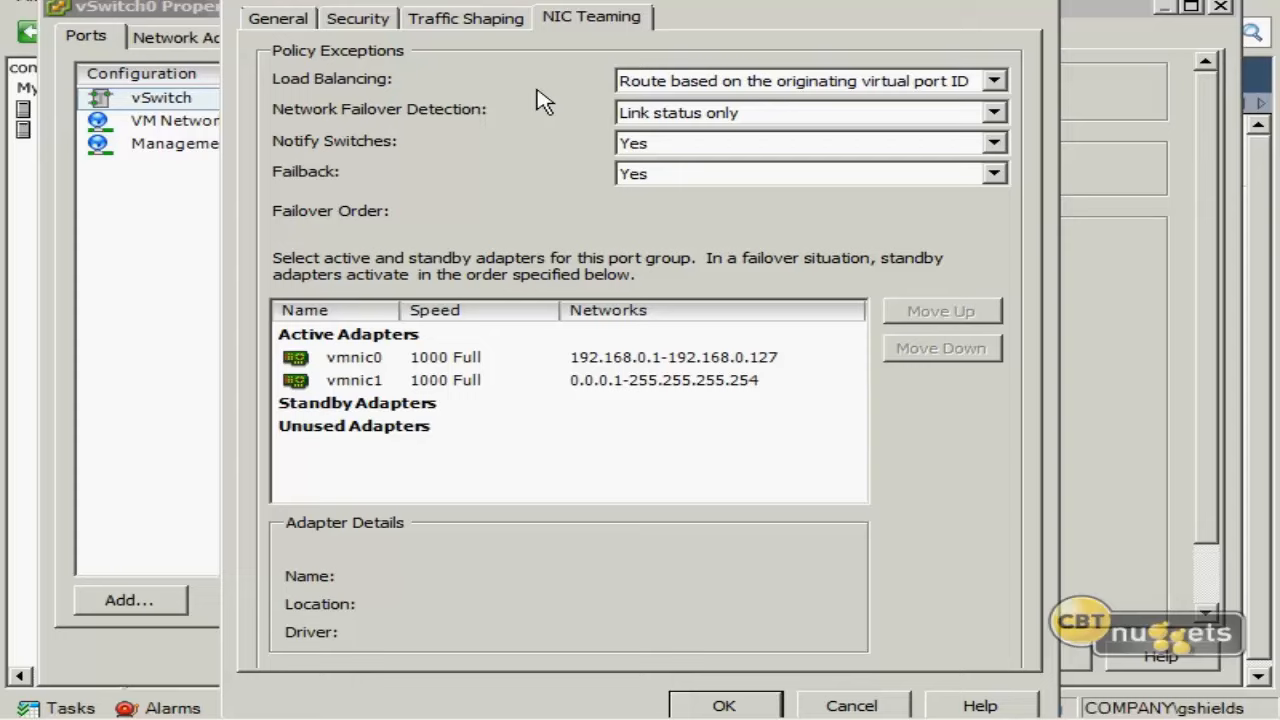
click(822, 82)
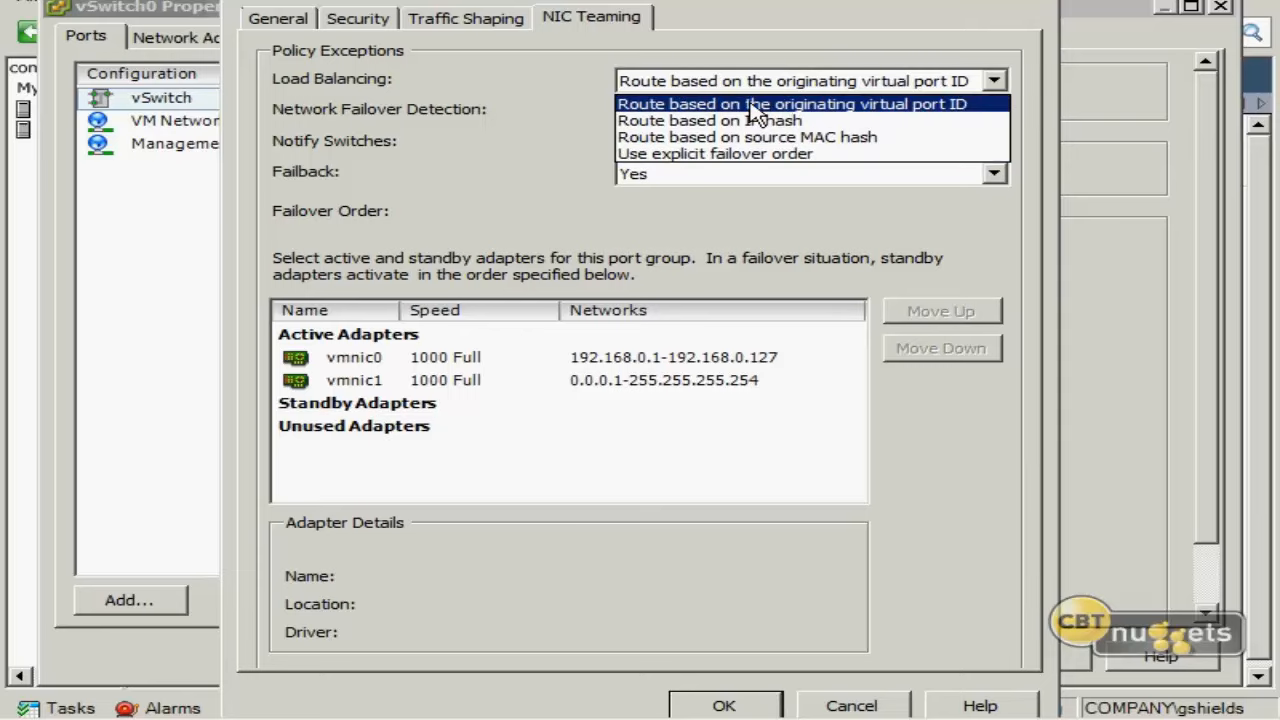
click(690, 122)
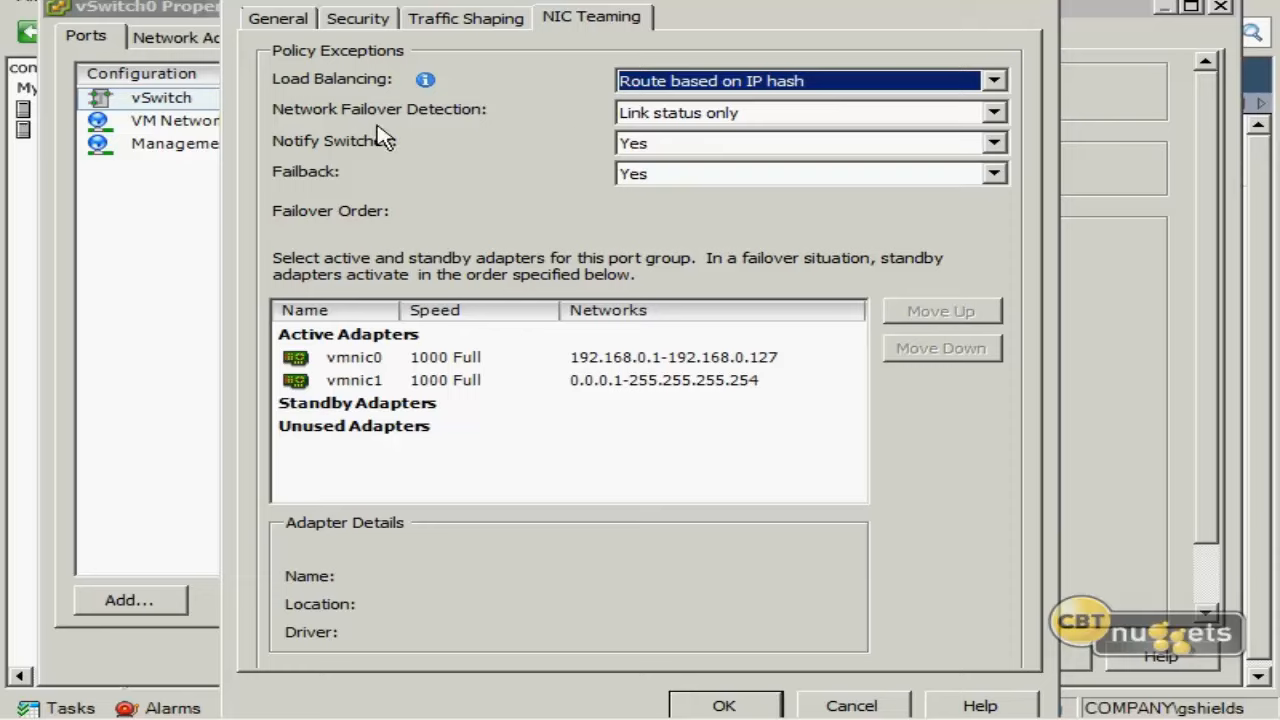
- Review the choices for network failover detection, notify switches and failback, keeping Link status only, Yes and Yes
click(733, 116)
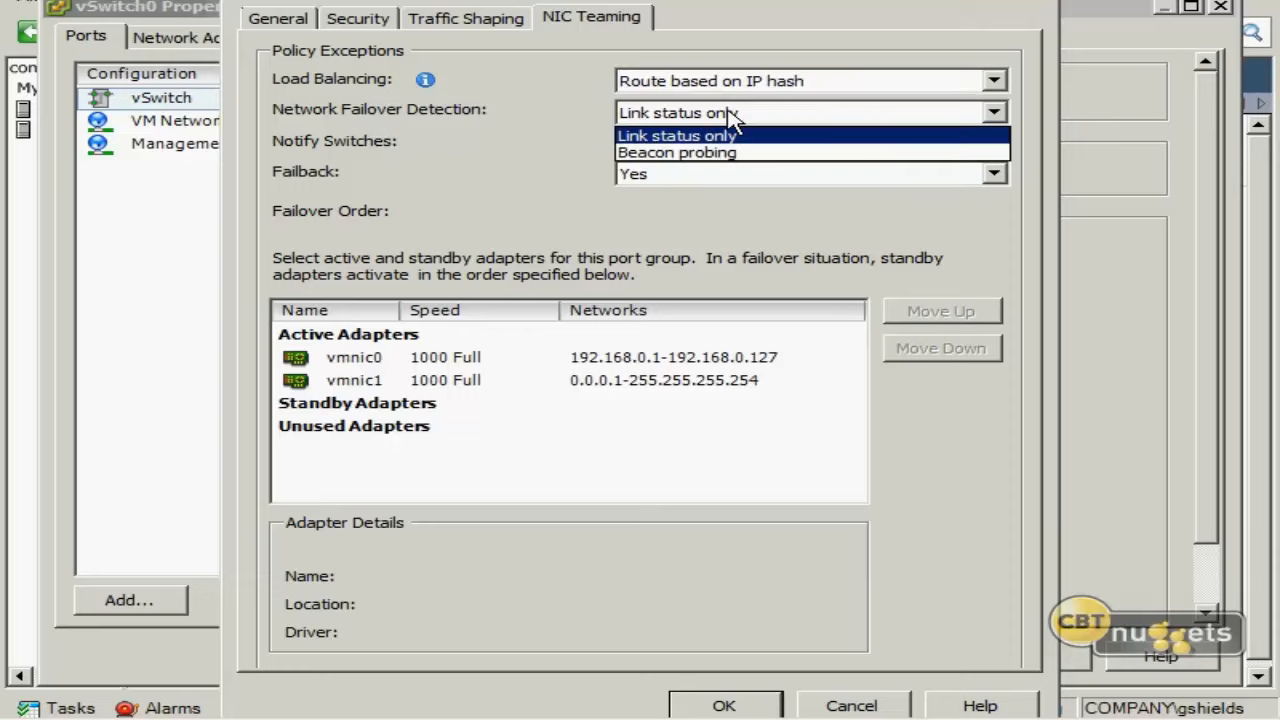
click(670, 137)
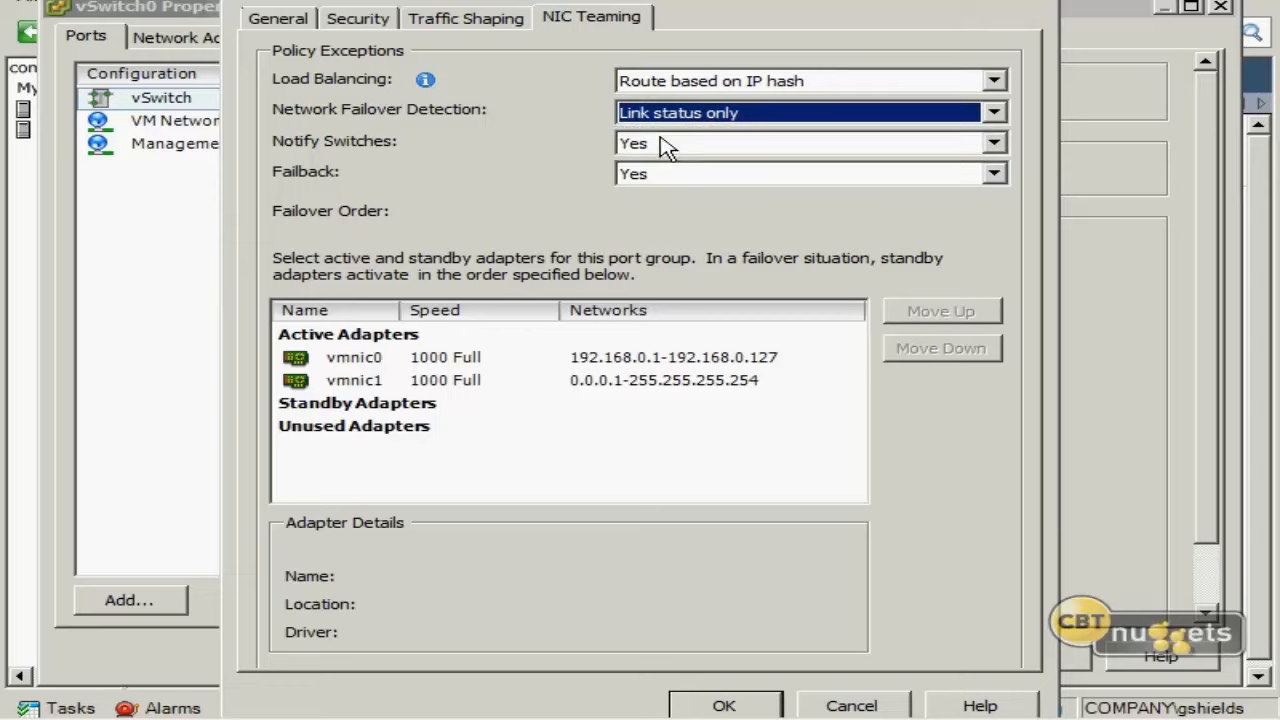
click(685, 150)
click(685, 150)
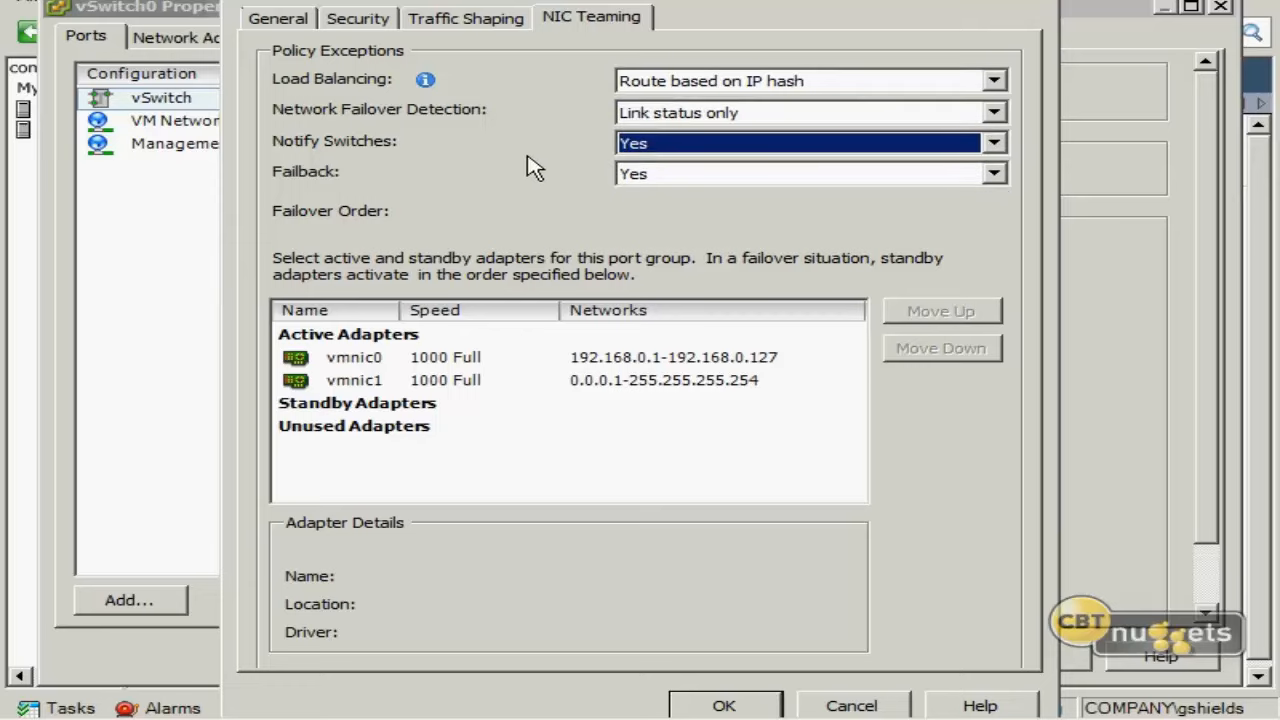
click(668, 179)
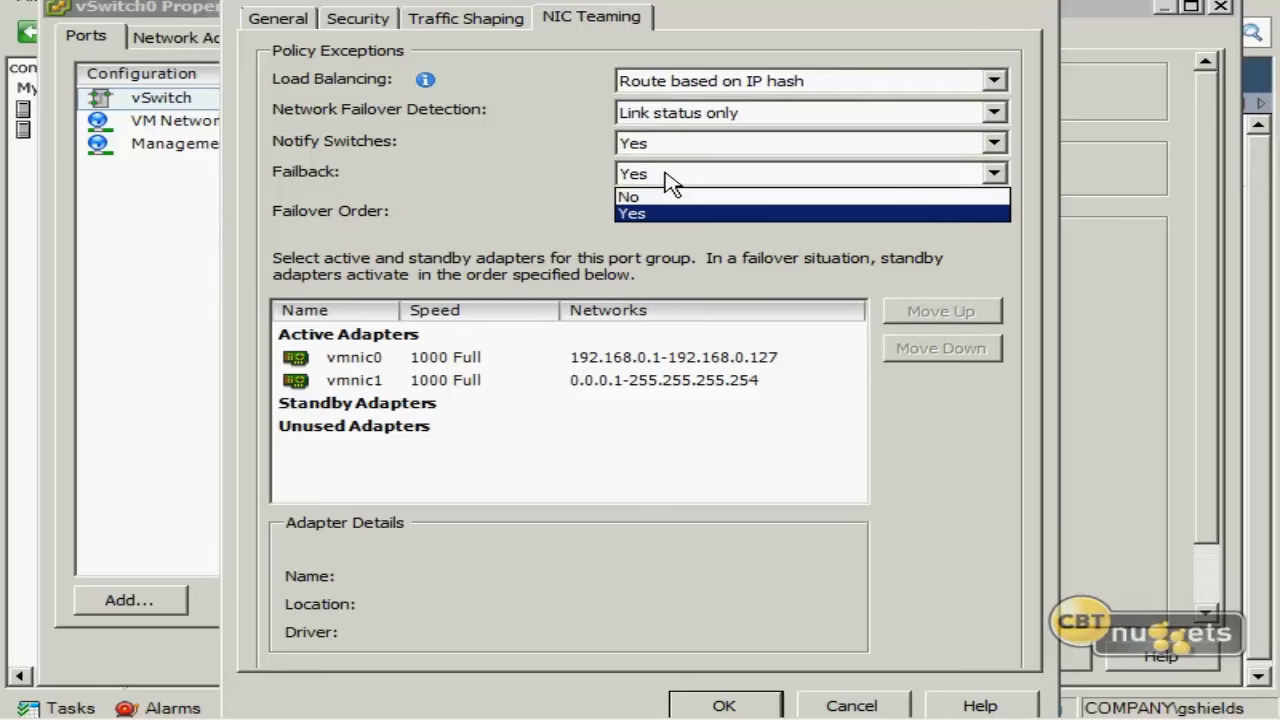
click(668, 179)
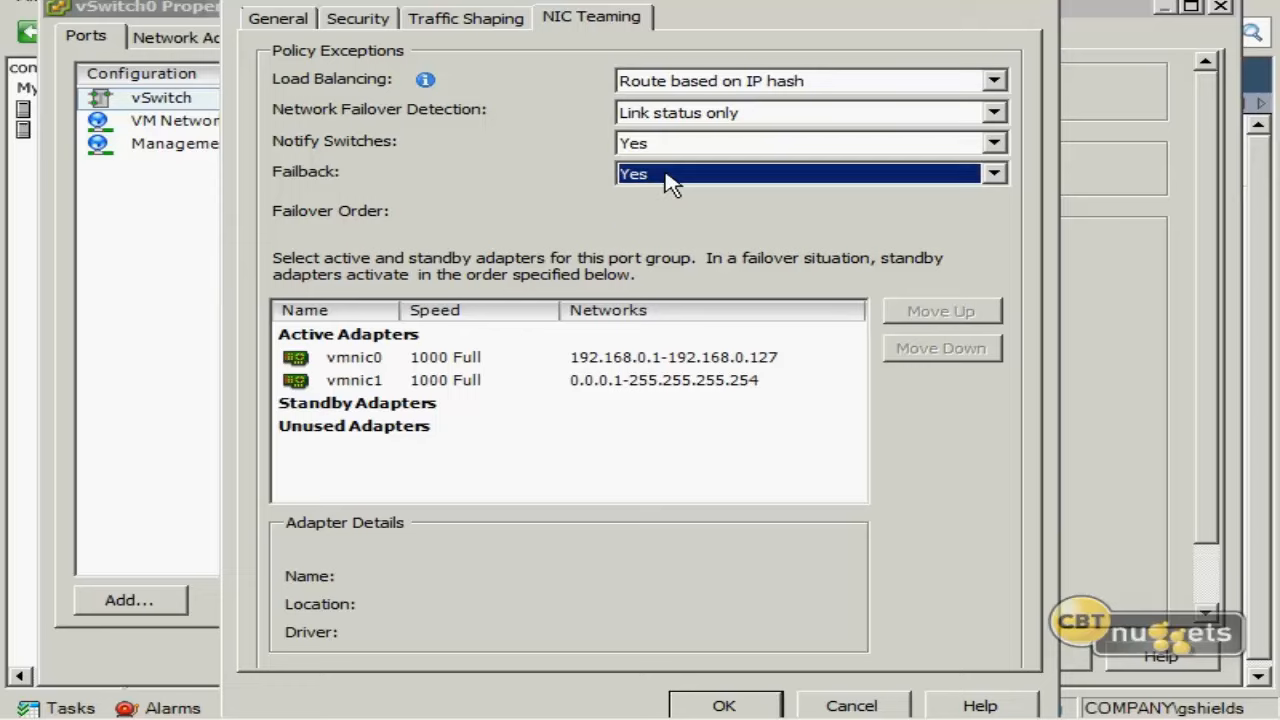
- Try load balancing with Use explicit failover order and vmnic1 moved to the standby adapters, and cancel the vSwitch edit
click(357, 388)
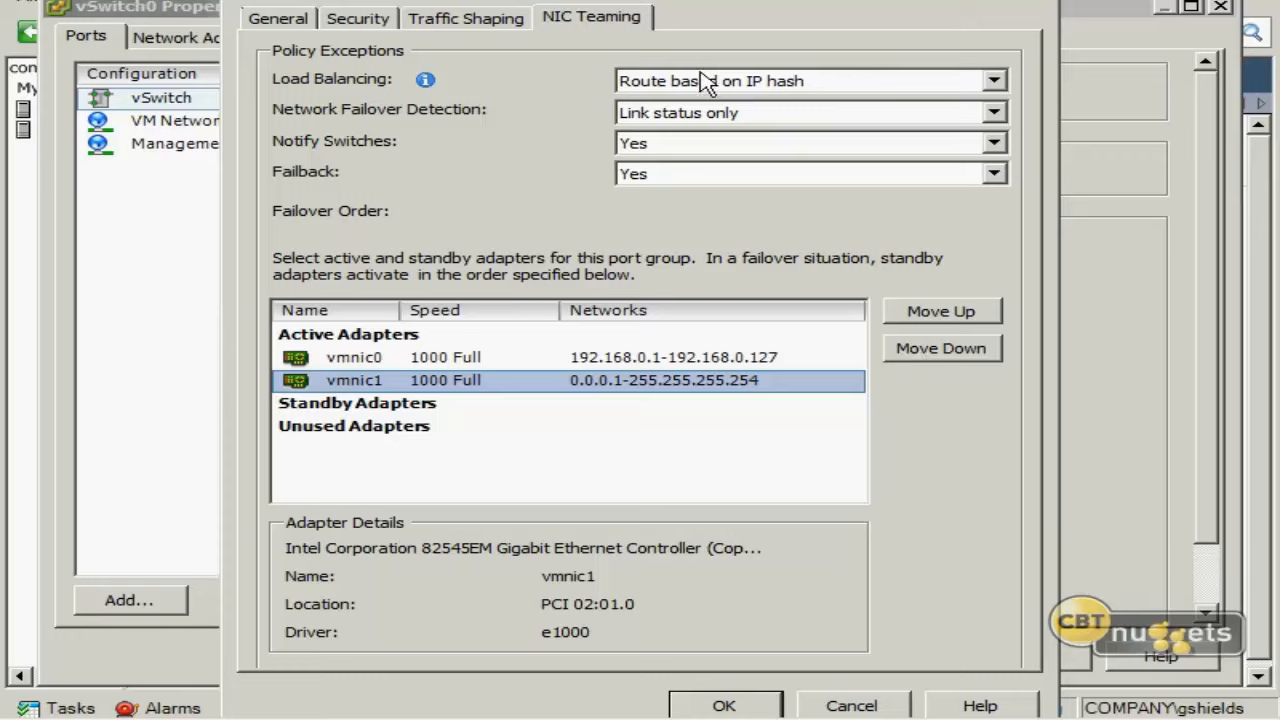
click(740, 88)
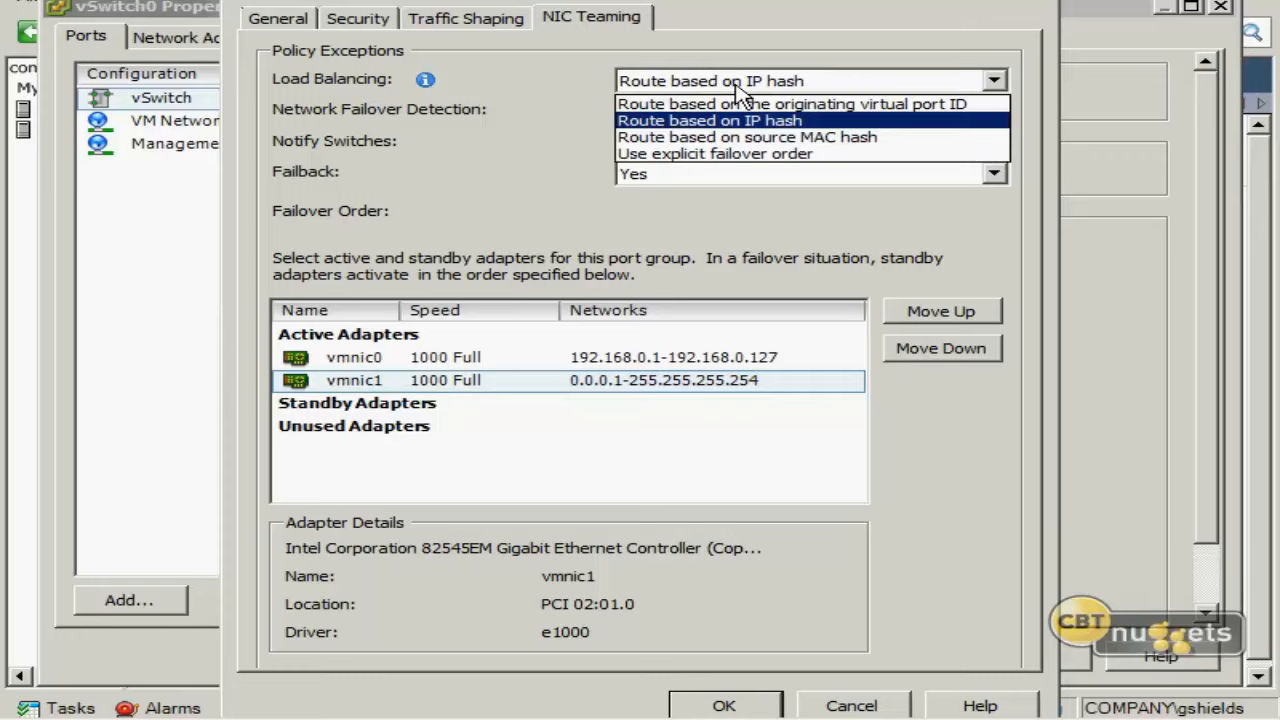
click(690, 160)
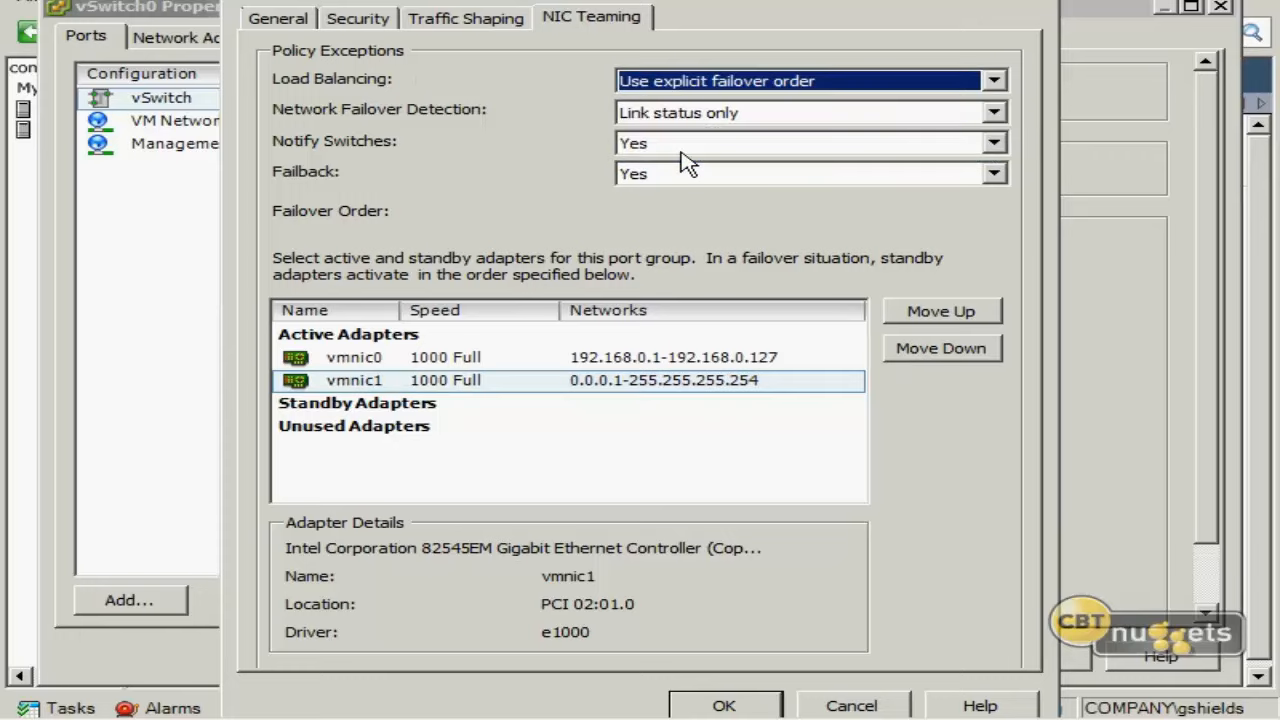
click(381, 384)
click(936, 362)
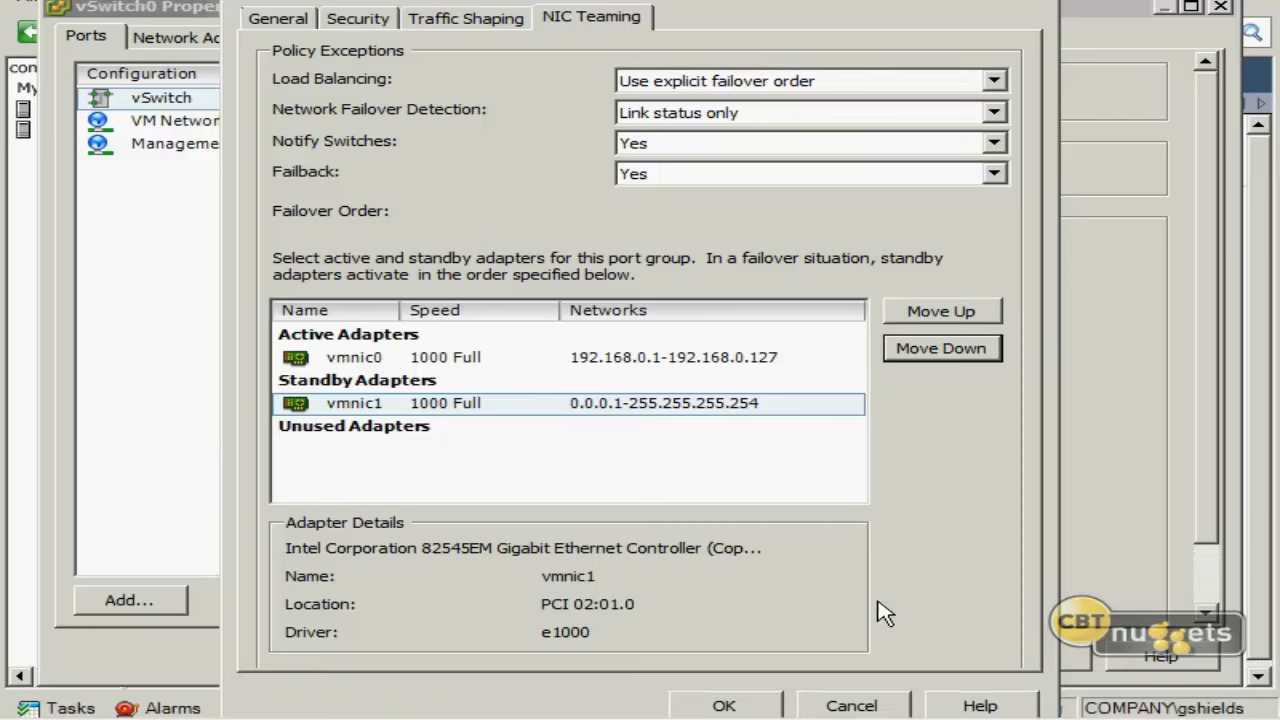
click(851, 704)
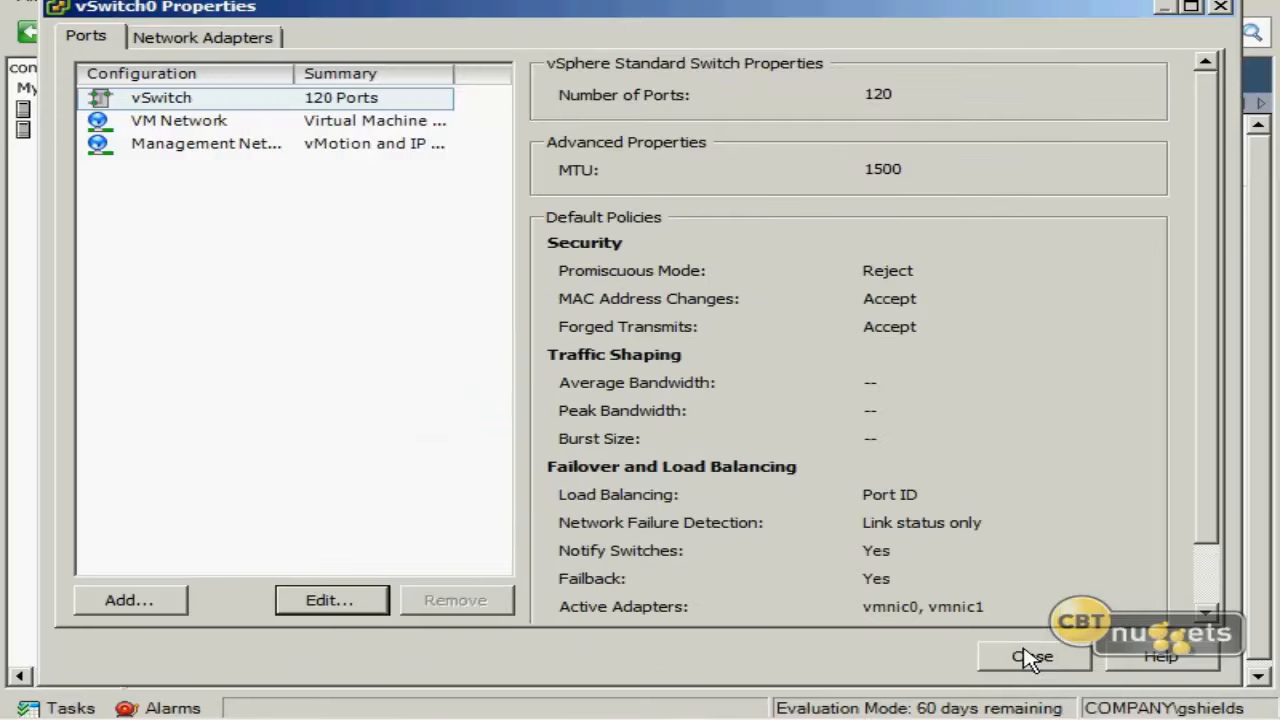
- Remove the network adapter vmnic1 from vSwitch0 and close the switch properties
click(220, 40)
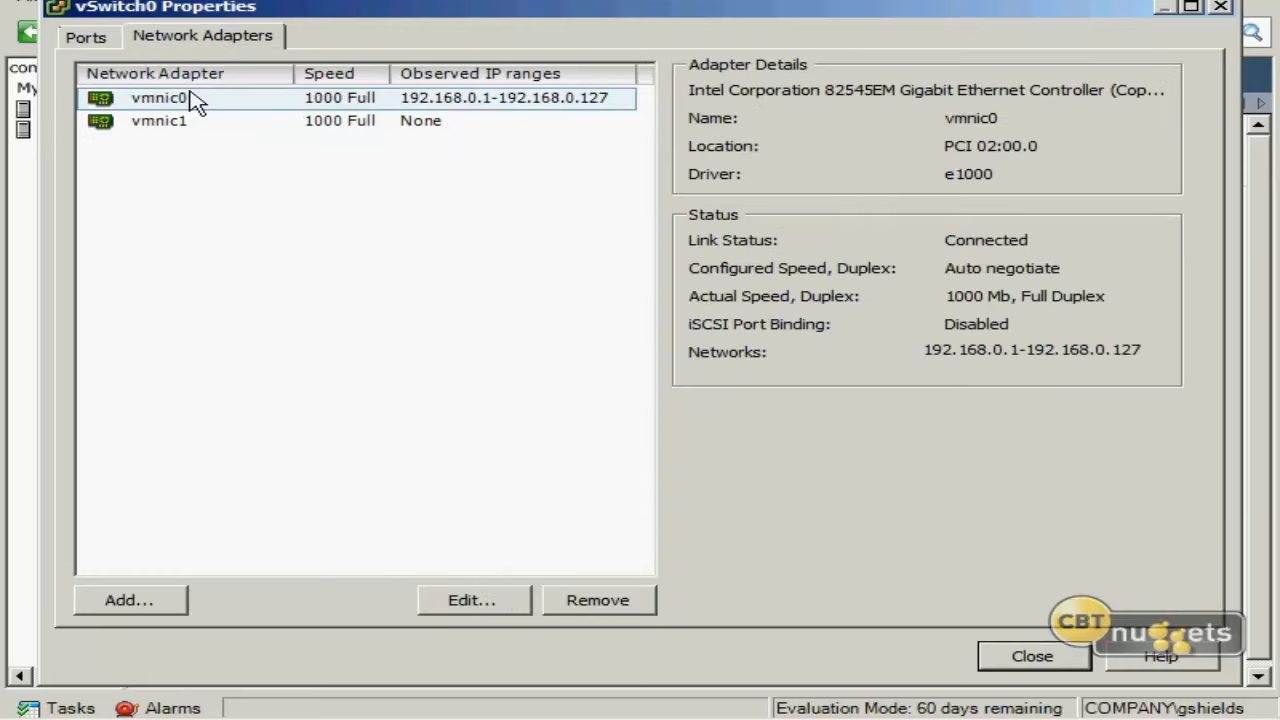
click(153, 124)
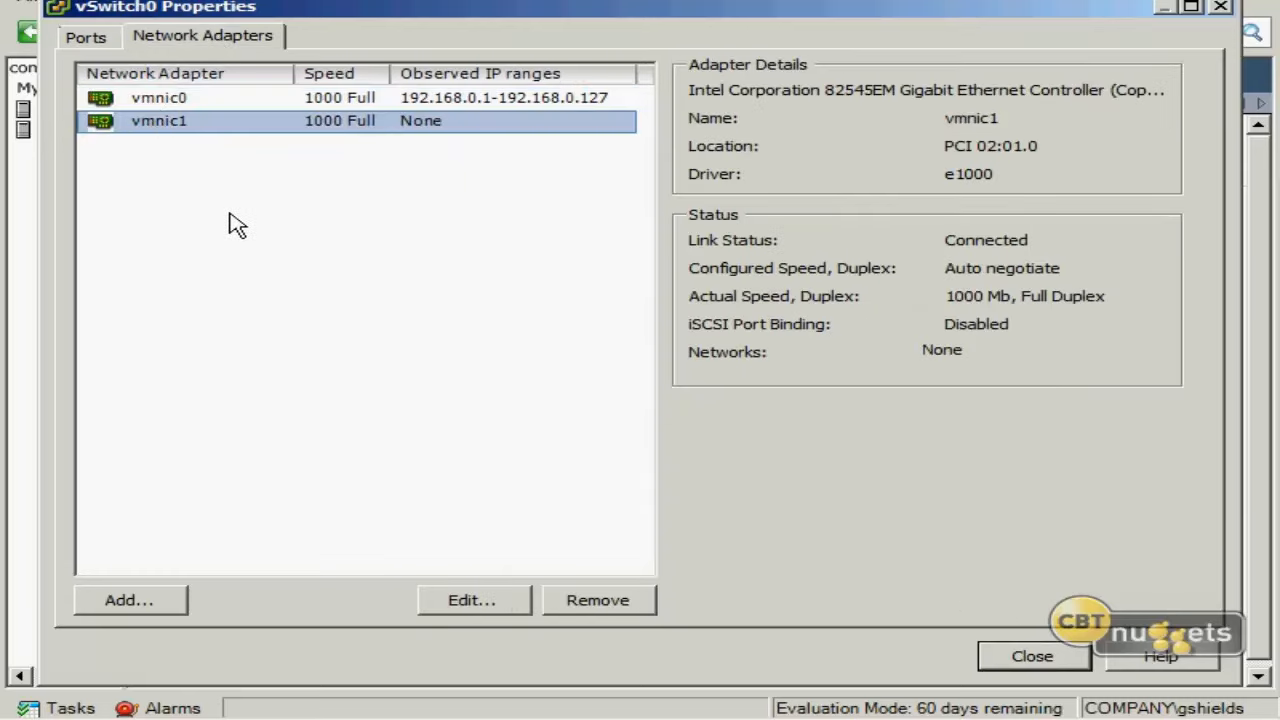
click(620, 605)
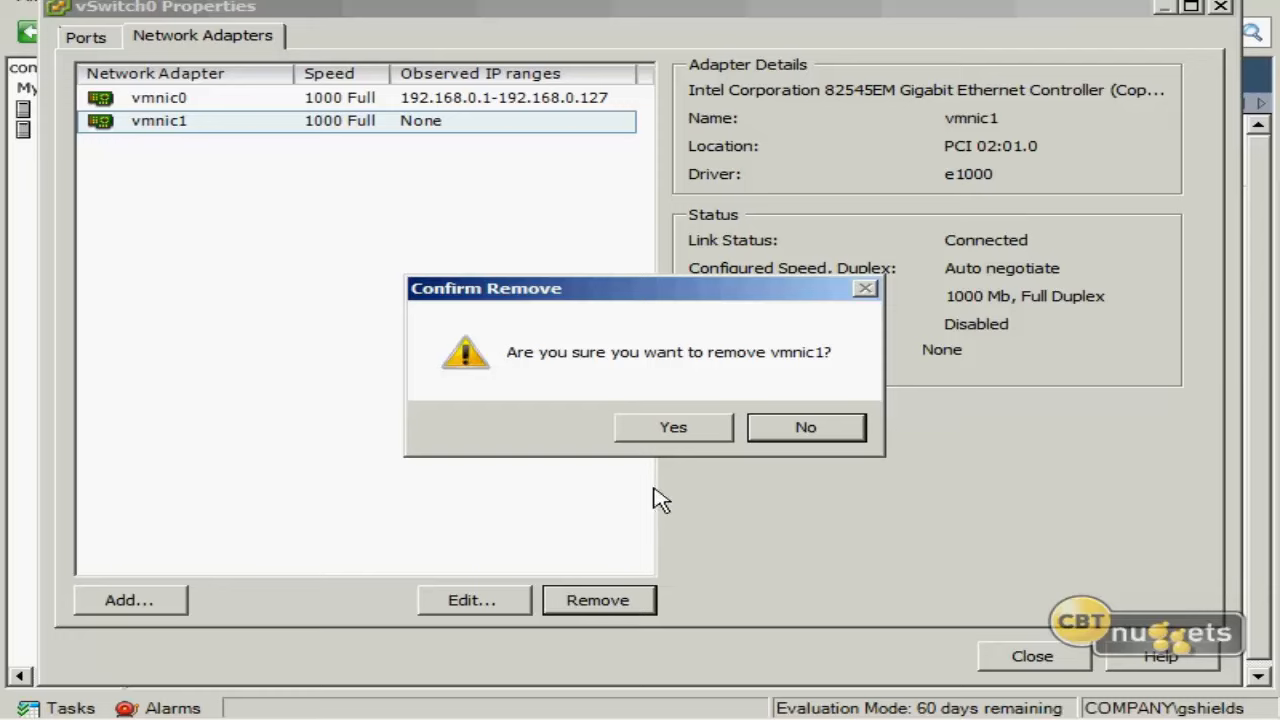
click(648, 426)
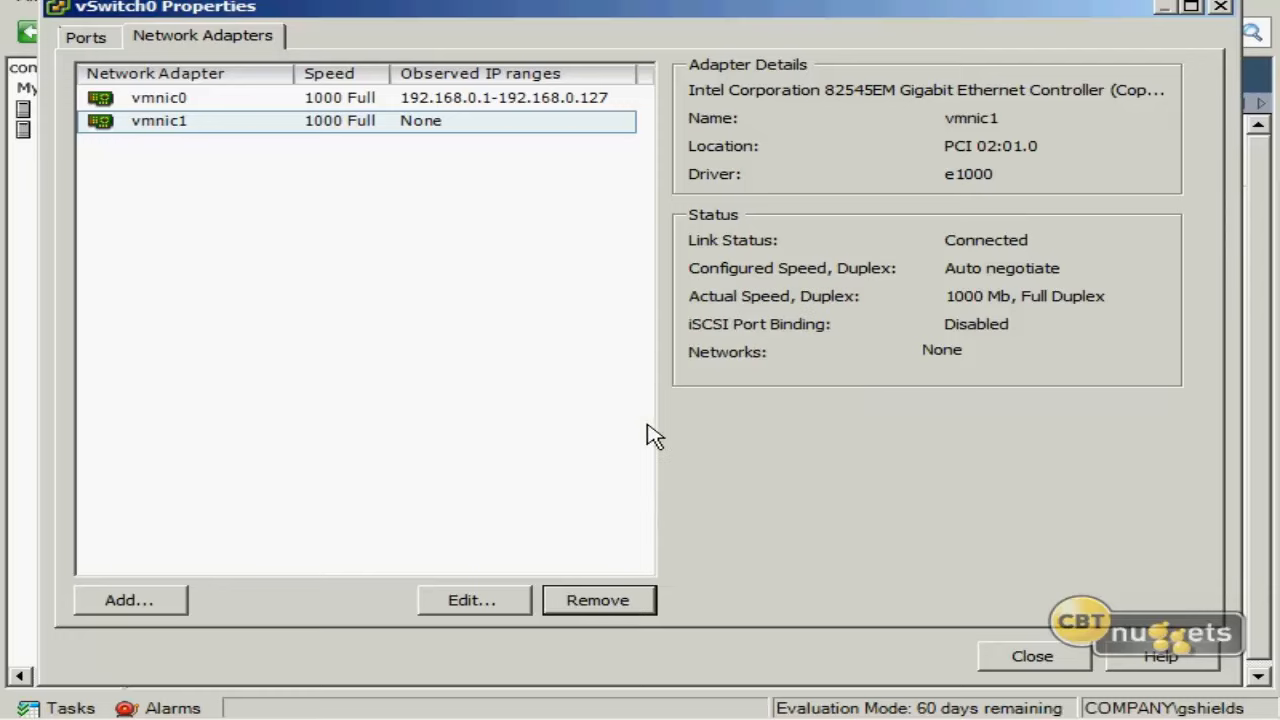
click(1034, 657)
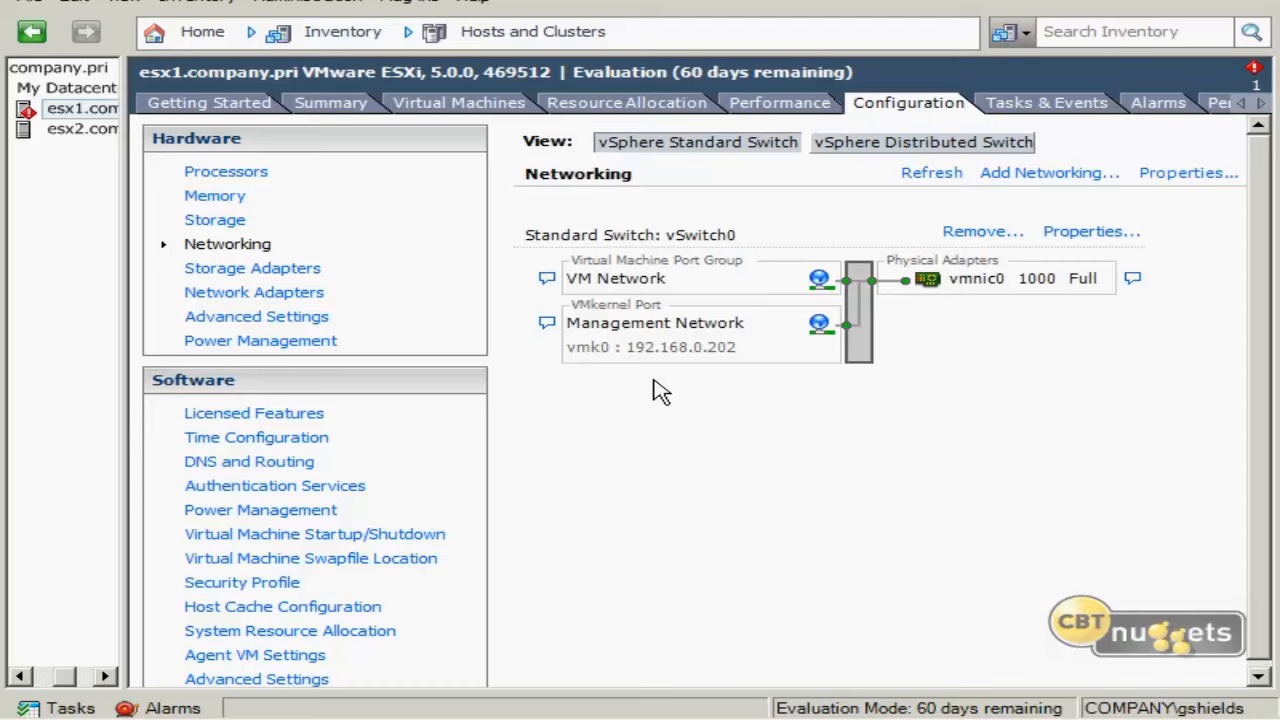
- Start adding a VMkernel connection on a new vSphere standard switch that uses the adapter vmnic1
click(1048, 174)
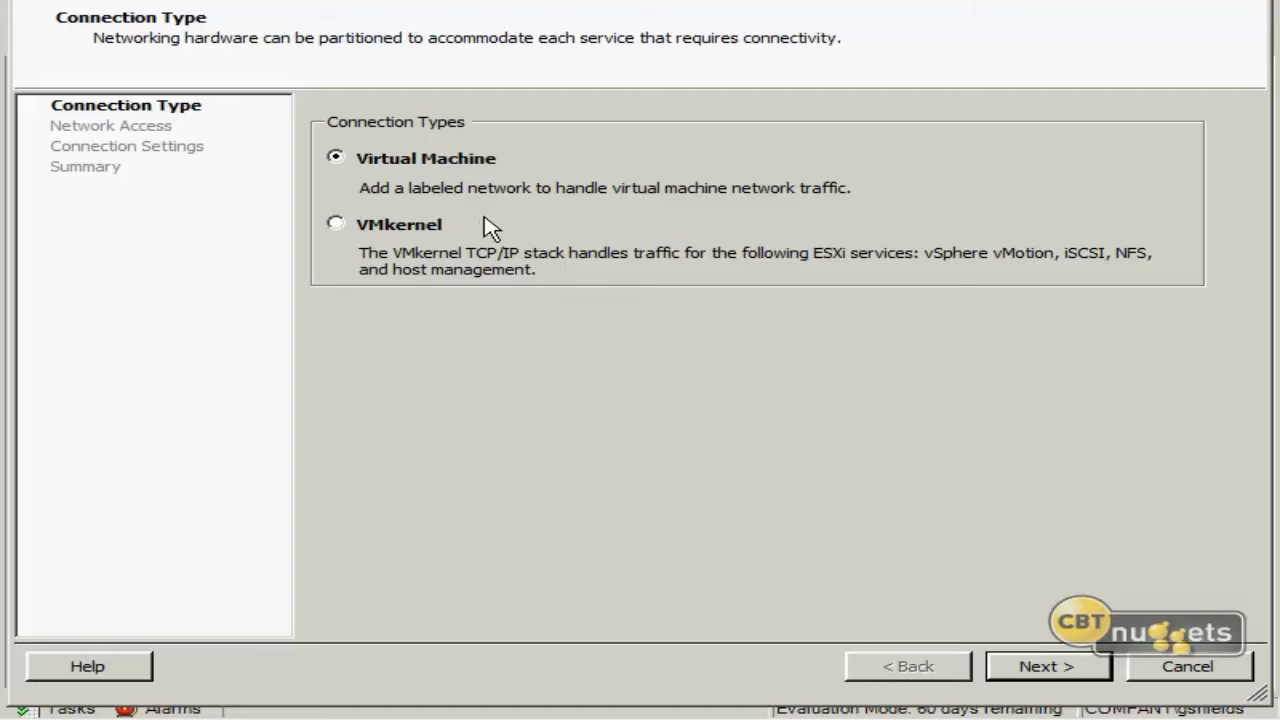
click(335, 224)
click(1082, 675)
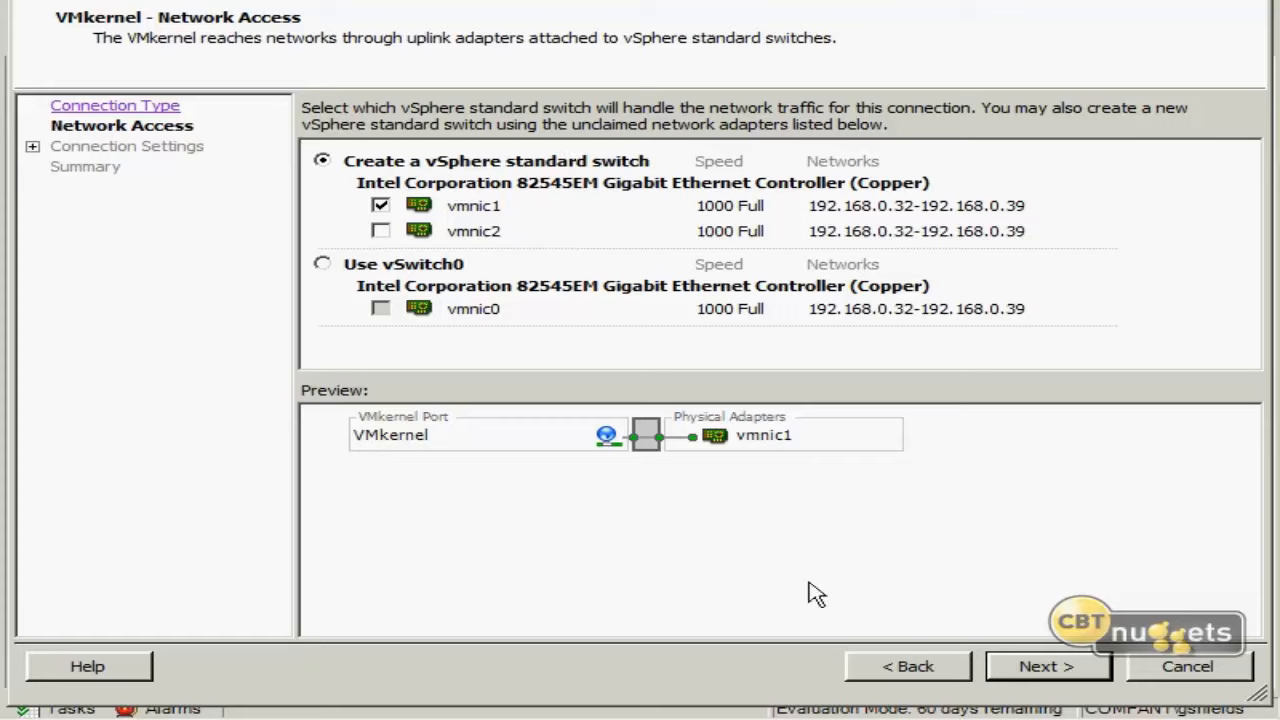
click(1072, 670)
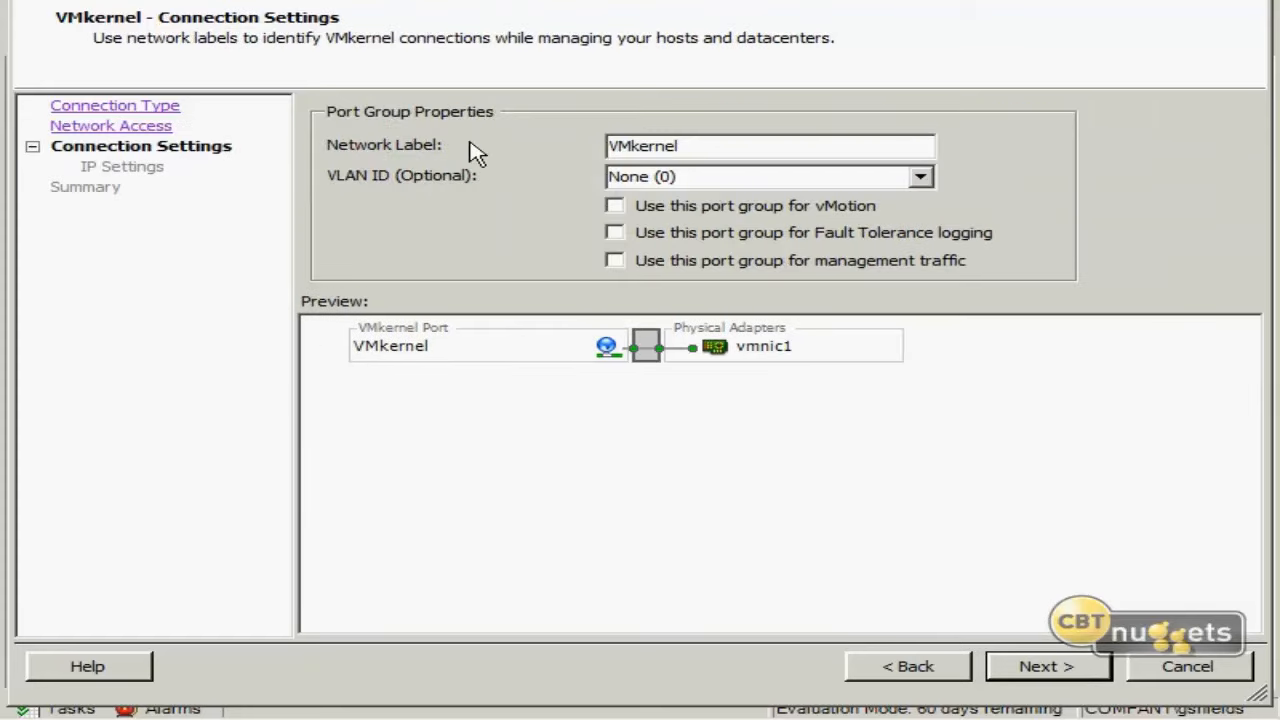
- Label the VMkernel port group Storage, keep its VLAN ID at None (0) and proceed to the IP settings
double_click(614, 146)
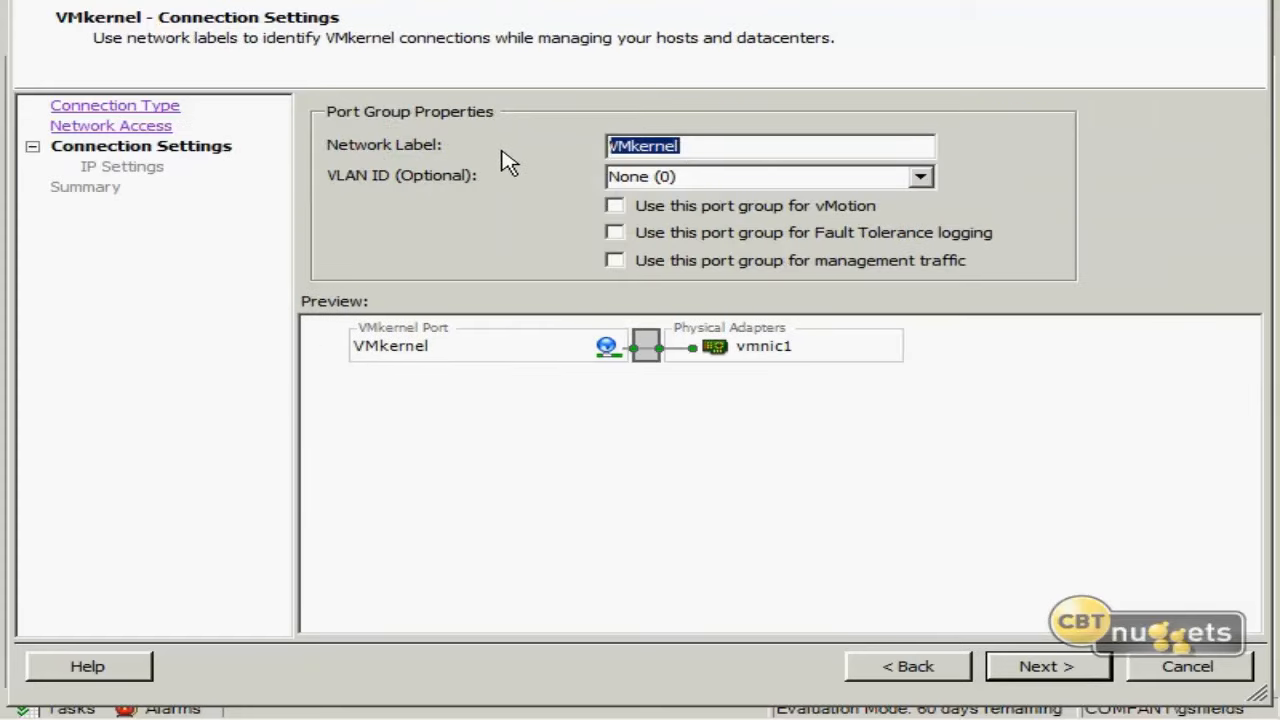
text(Storage)
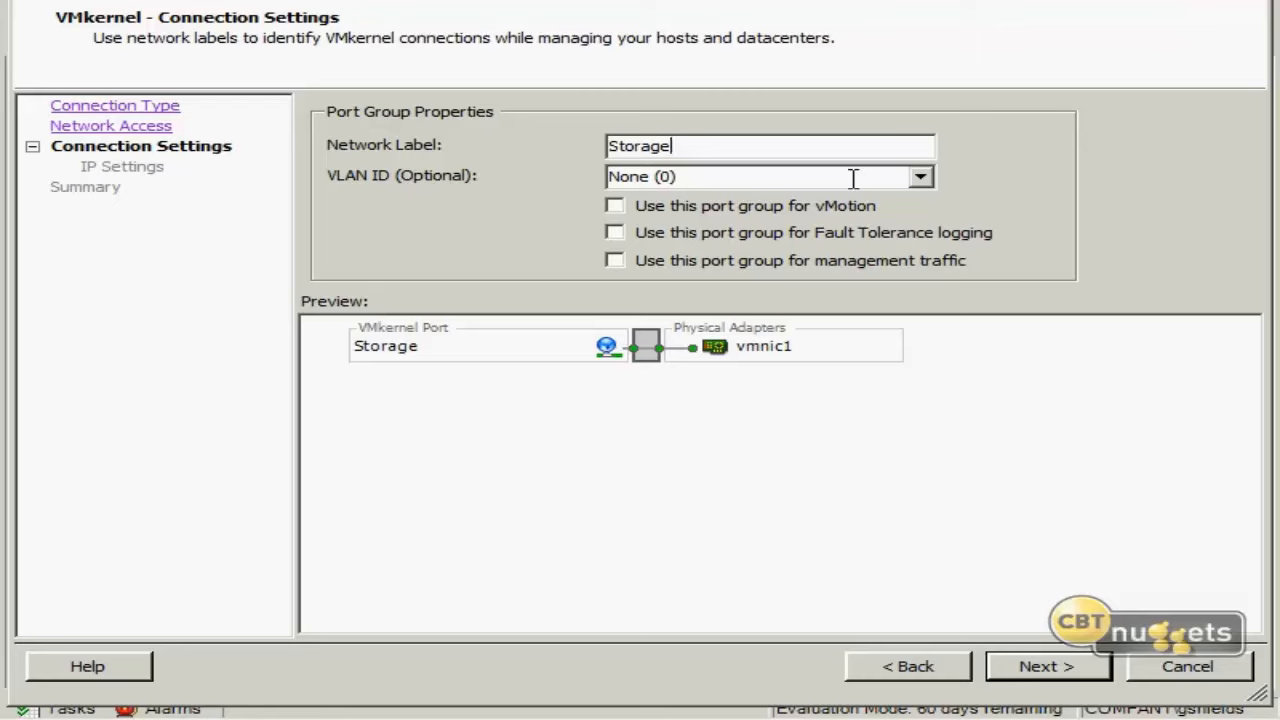
click(920, 178)
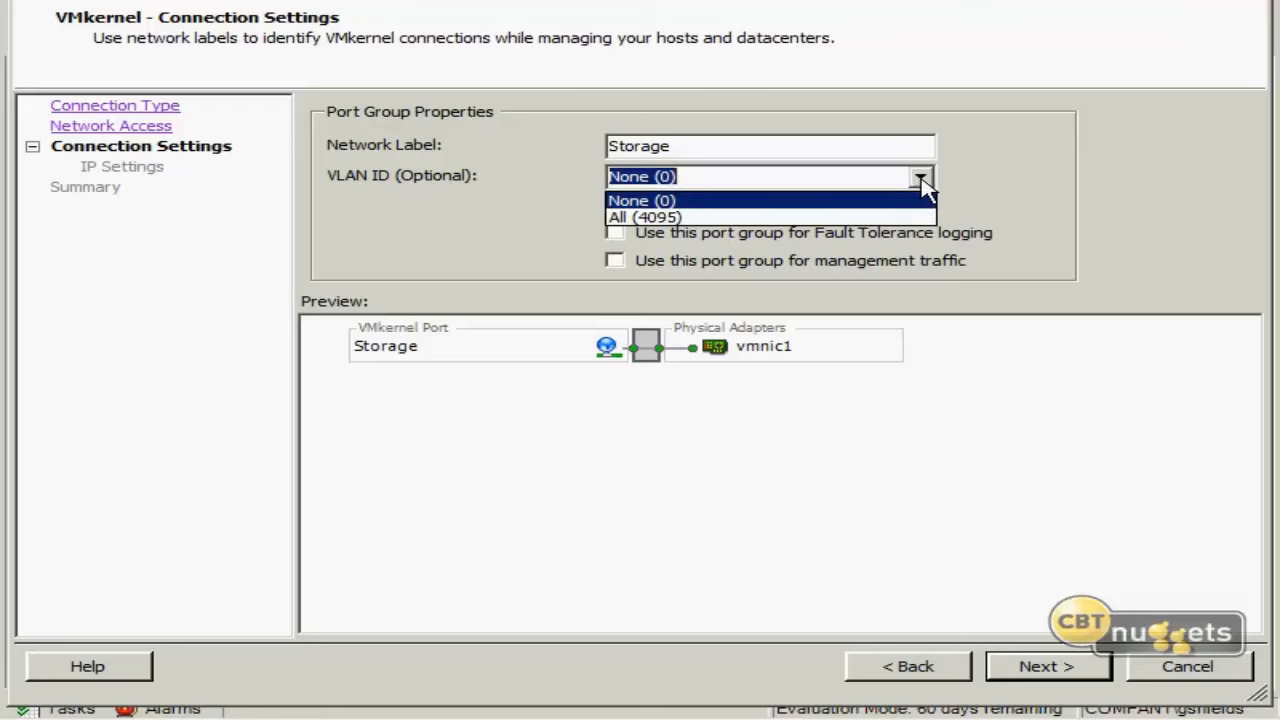
click(920, 180)
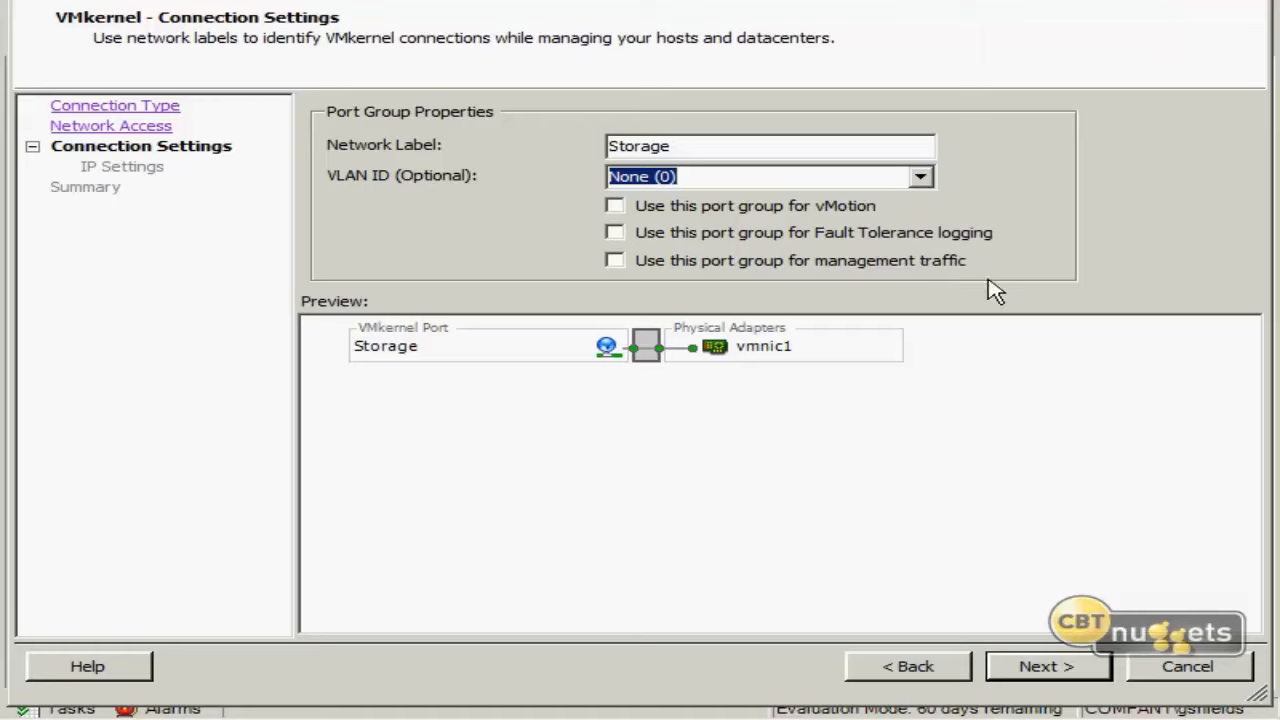
click(1048, 668)
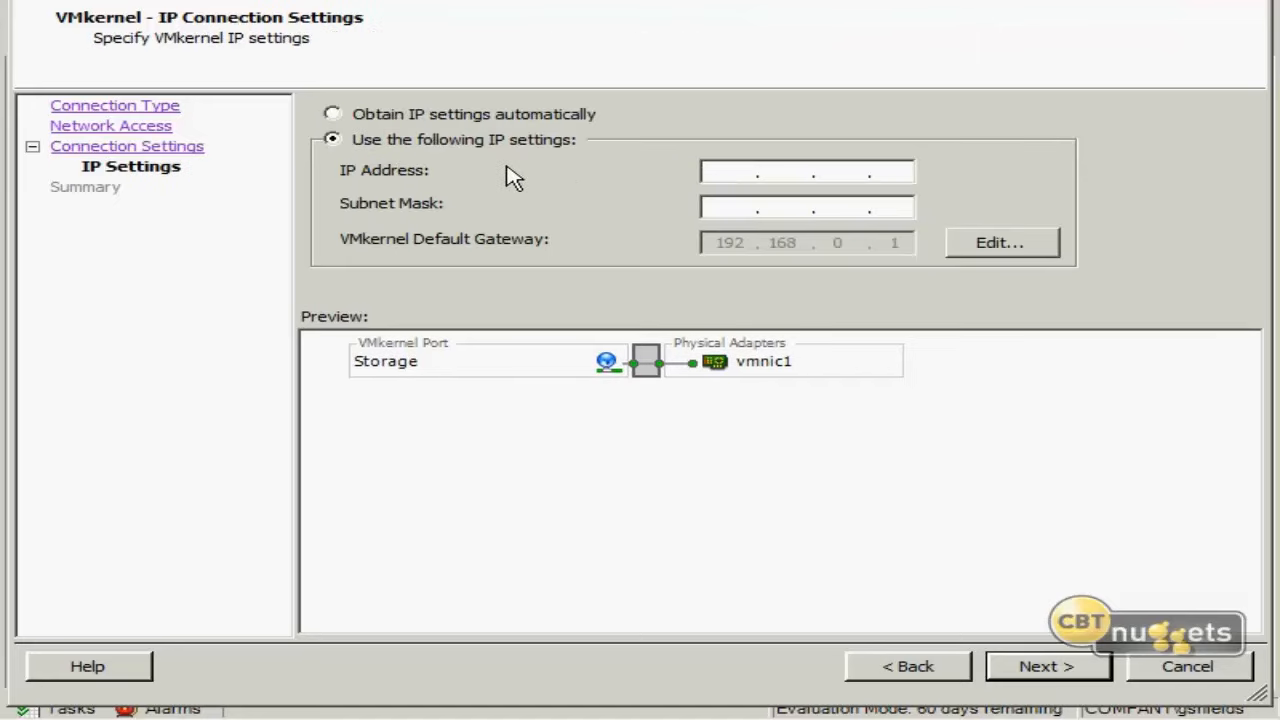
- Give the Storage port the IP address 192.168.0.204 with subnet mask 255.255.255.0 and finish creating the switch
click(724, 174)
text(192.168.)
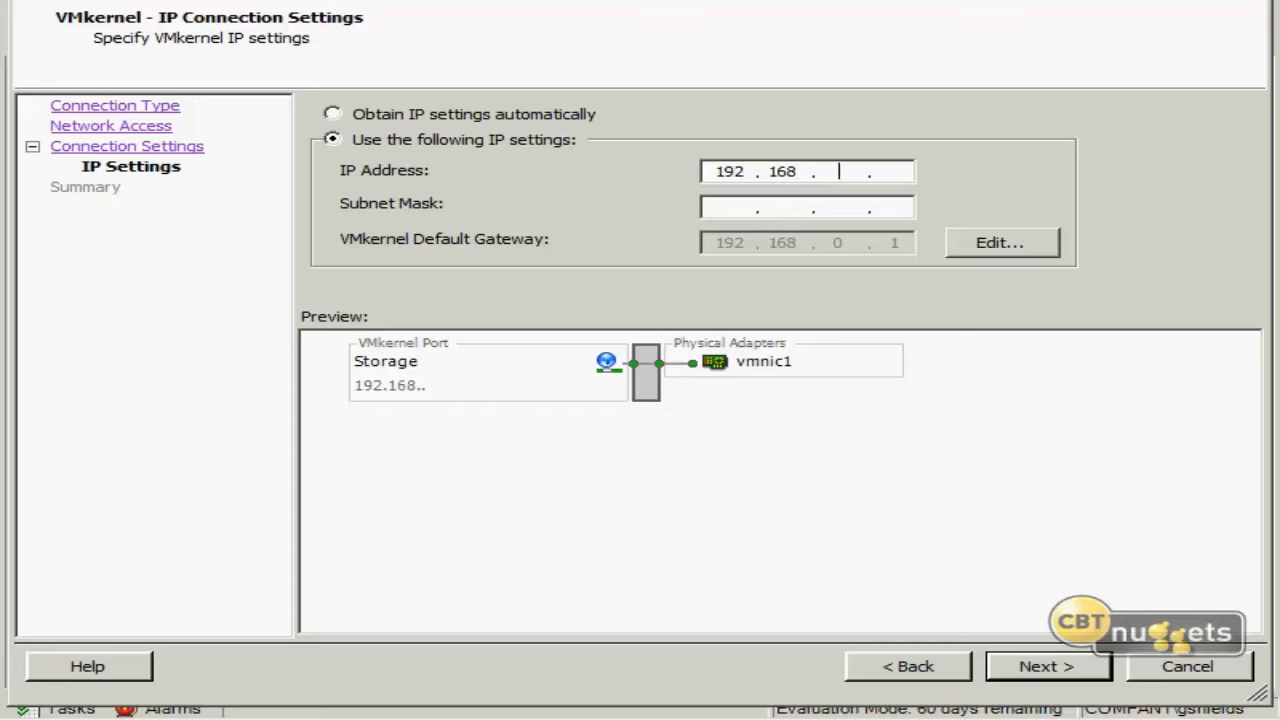
text(0.204)
key(Tab)
text(255.255.255.0)
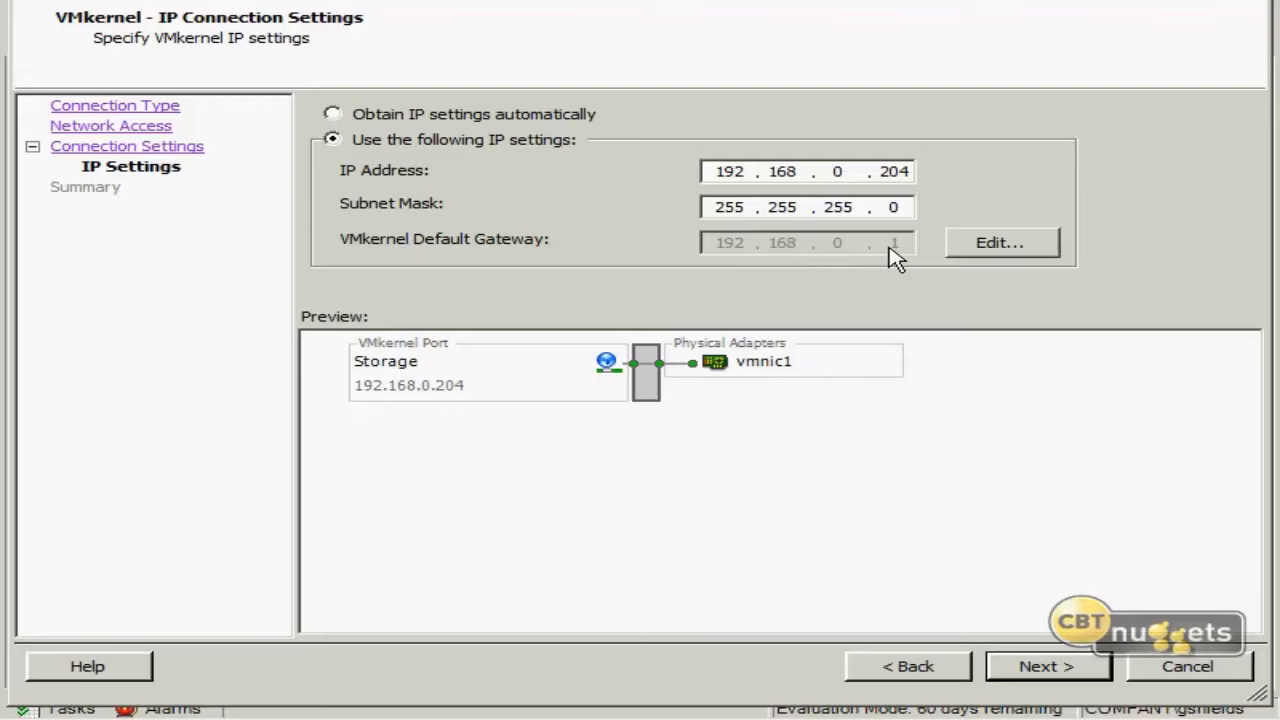
click(1047, 668)
click(1047, 668)
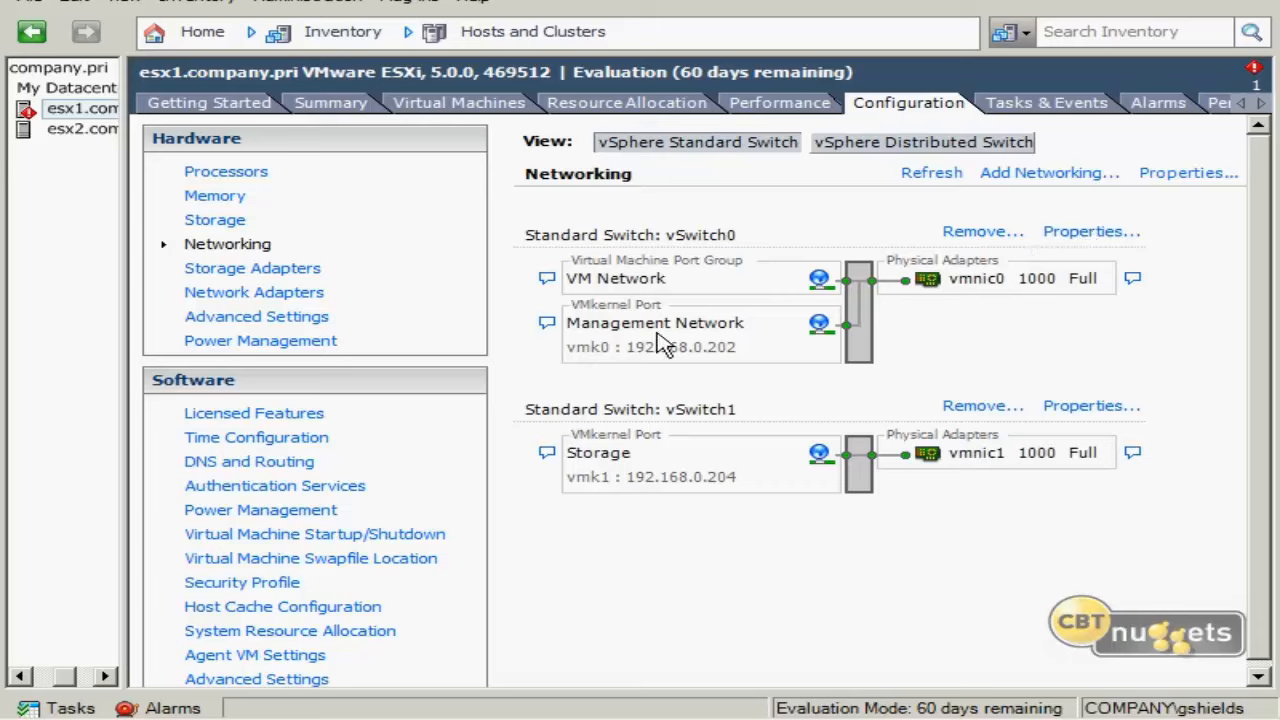
- Open the Management Network port of vSwitch0 for editing and enable vMotion on it
click(1072, 246)
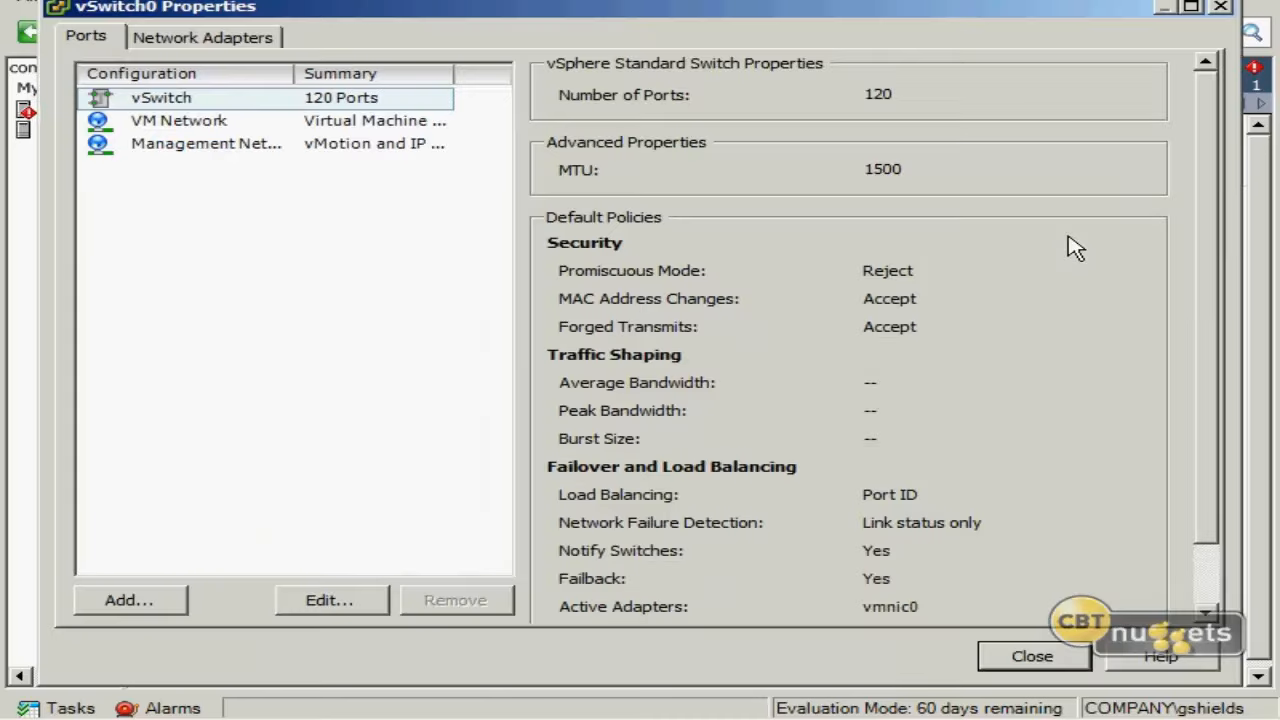
click(229, 154)
click(331, 601)
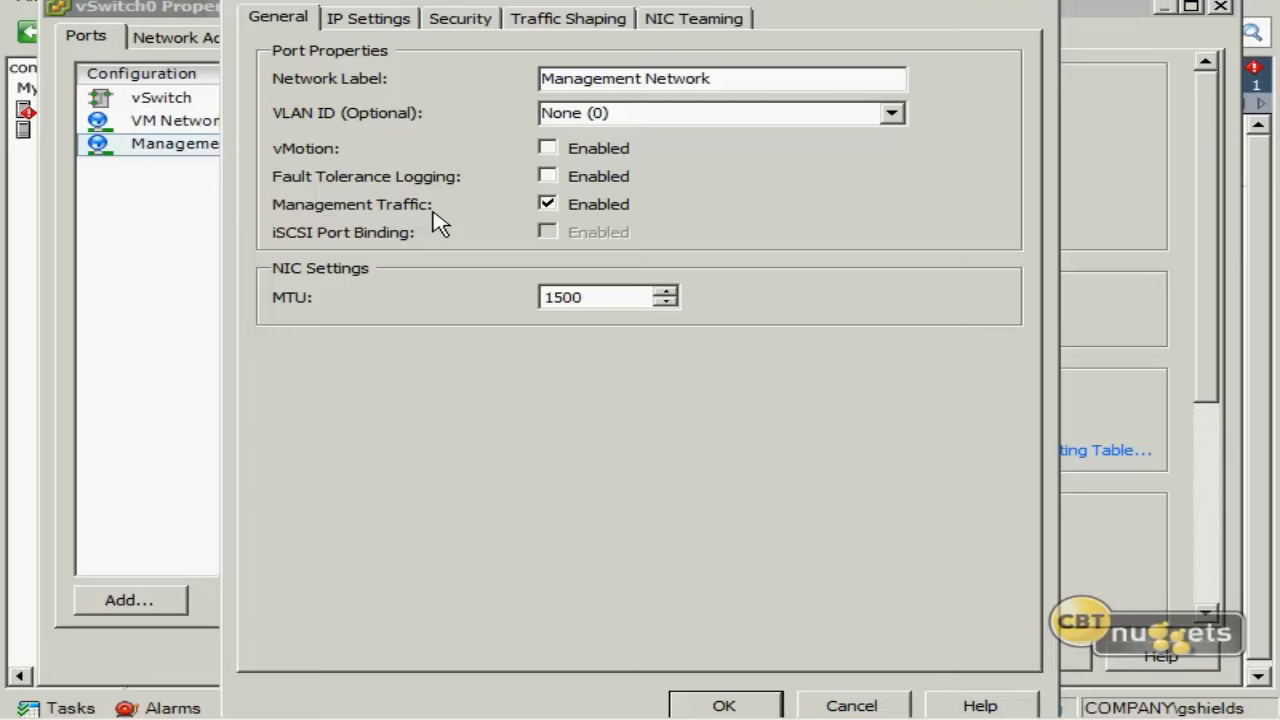
click(547, 148)
- Try to apply Fault Tolerance Logging on the Management Network port, decline to continue and disable it again
click(547, 177)
click(724, 706)
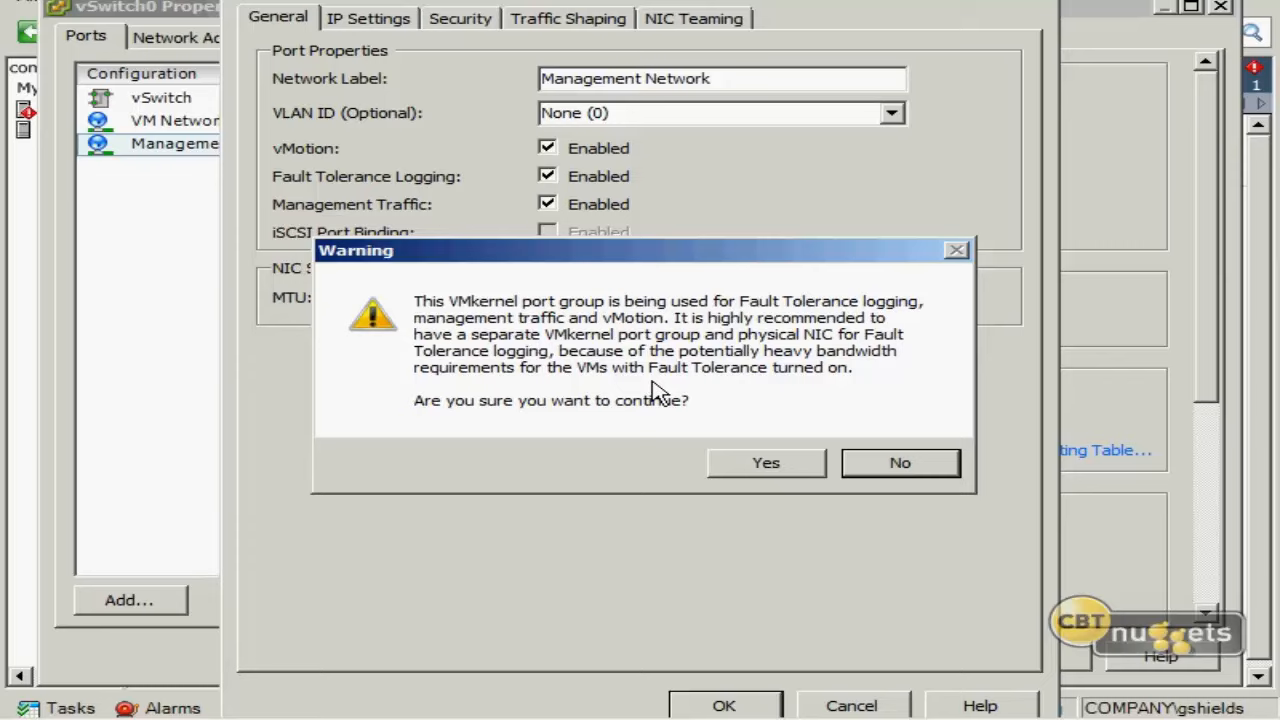
click(893, 462)
click(548, 177)
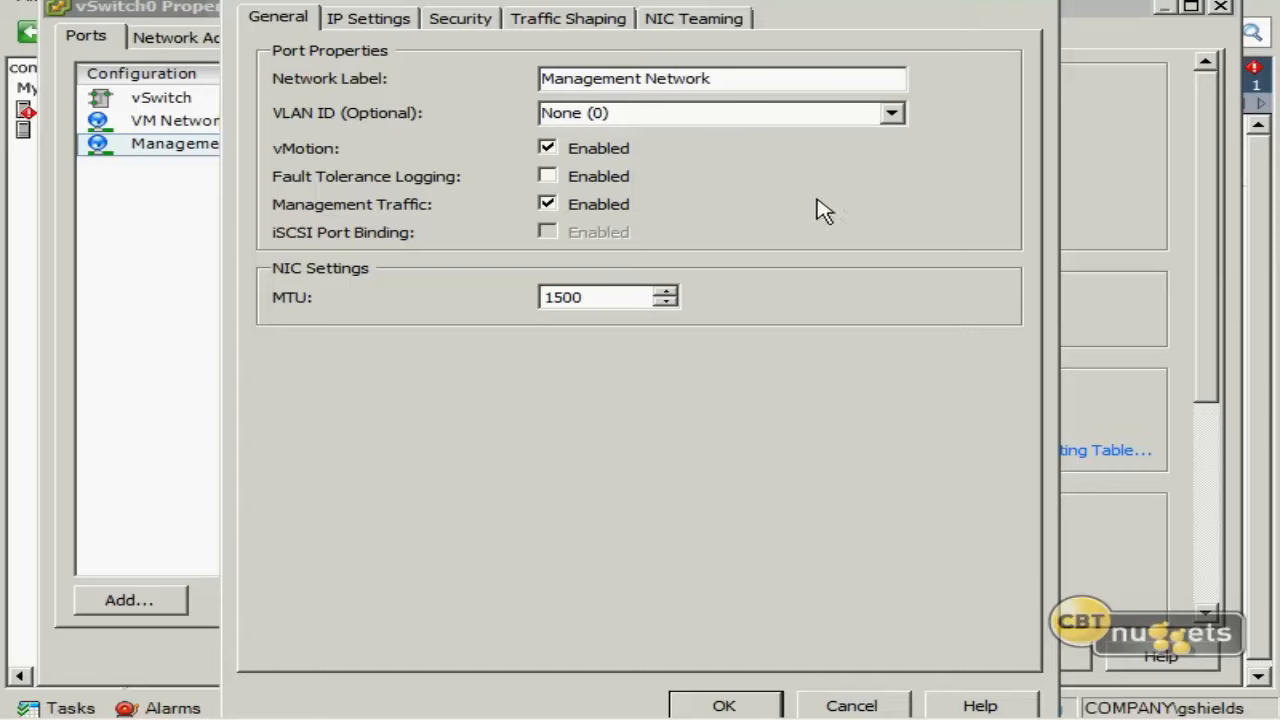
- Review the Management Network port's IP settings, security, traffic shaping and NIC teaming policies
click(368, 22)
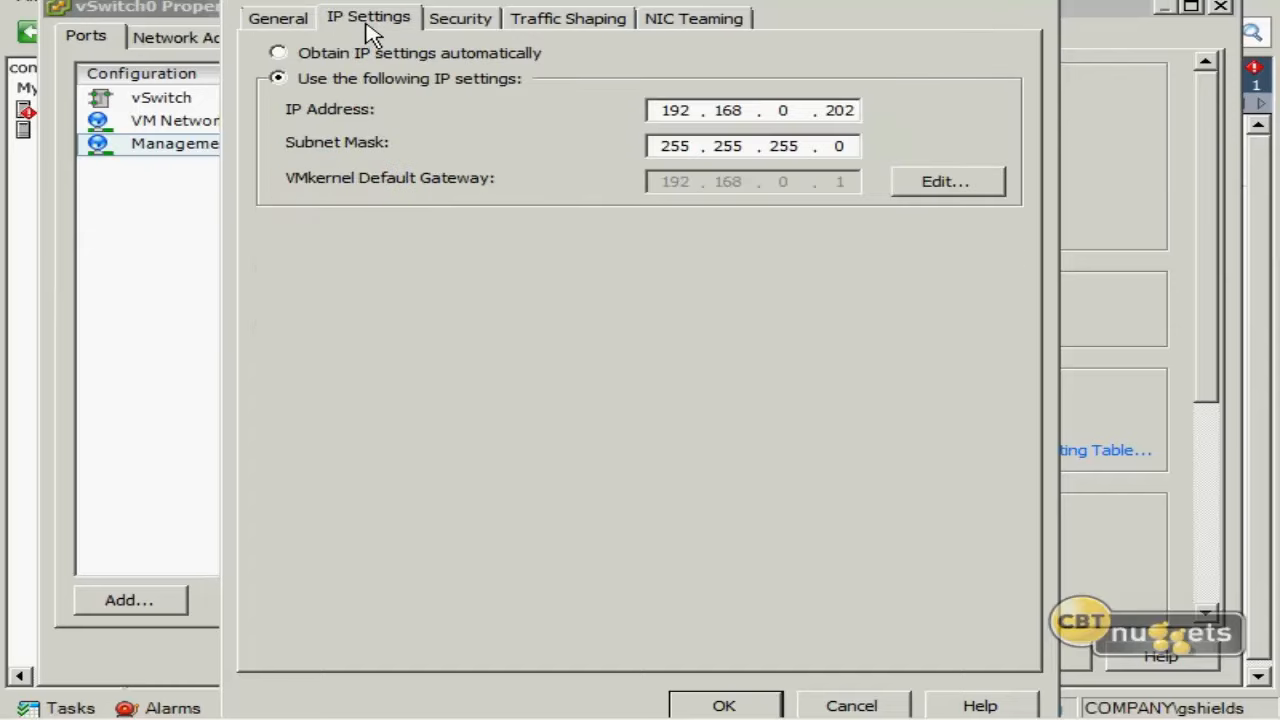
click(461, 25)
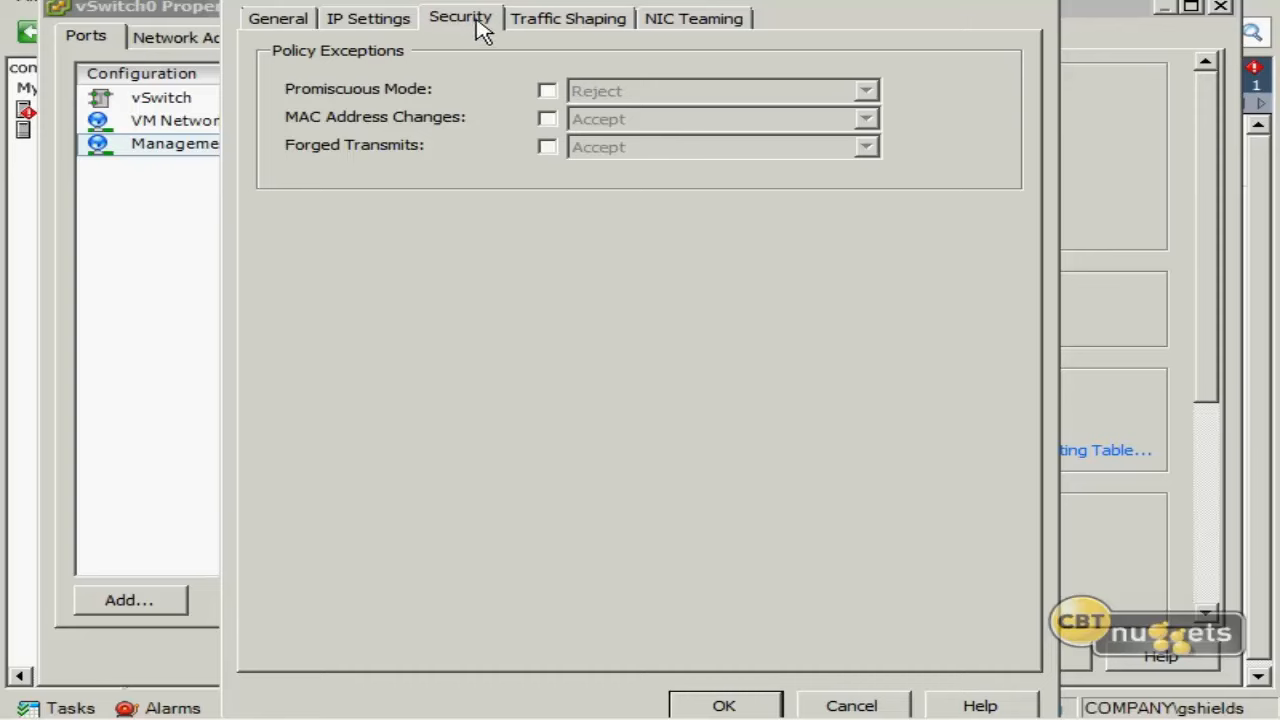
click(552, 22)
click(678, 22)
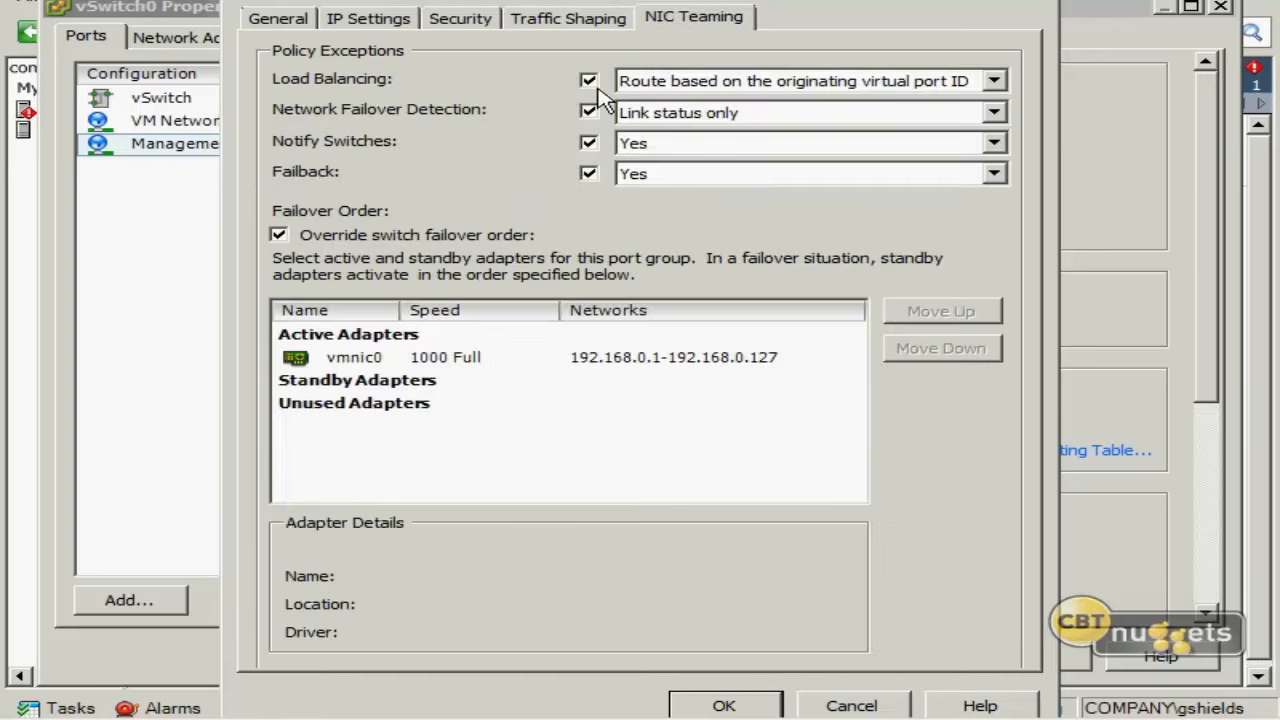
click(550, 24)
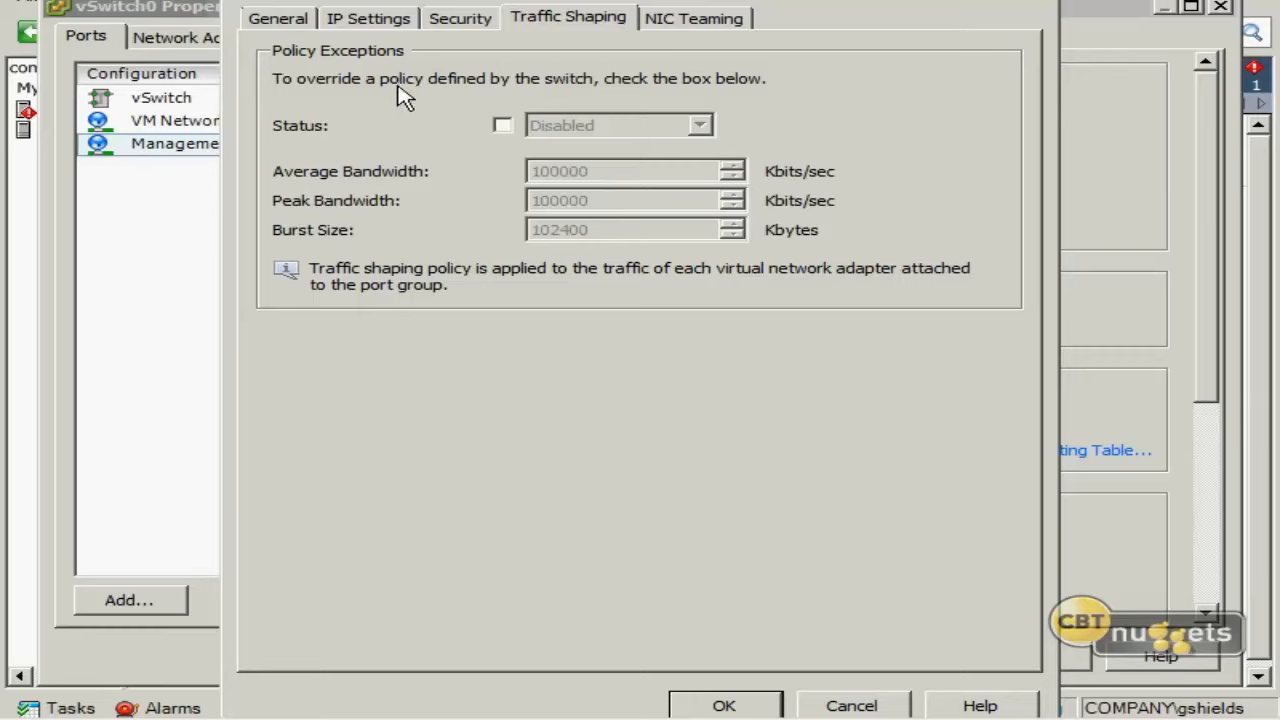
- Save the Management Network port's general settings with vMotion enabled and close the vSwitch0 properties
click(276, 22)
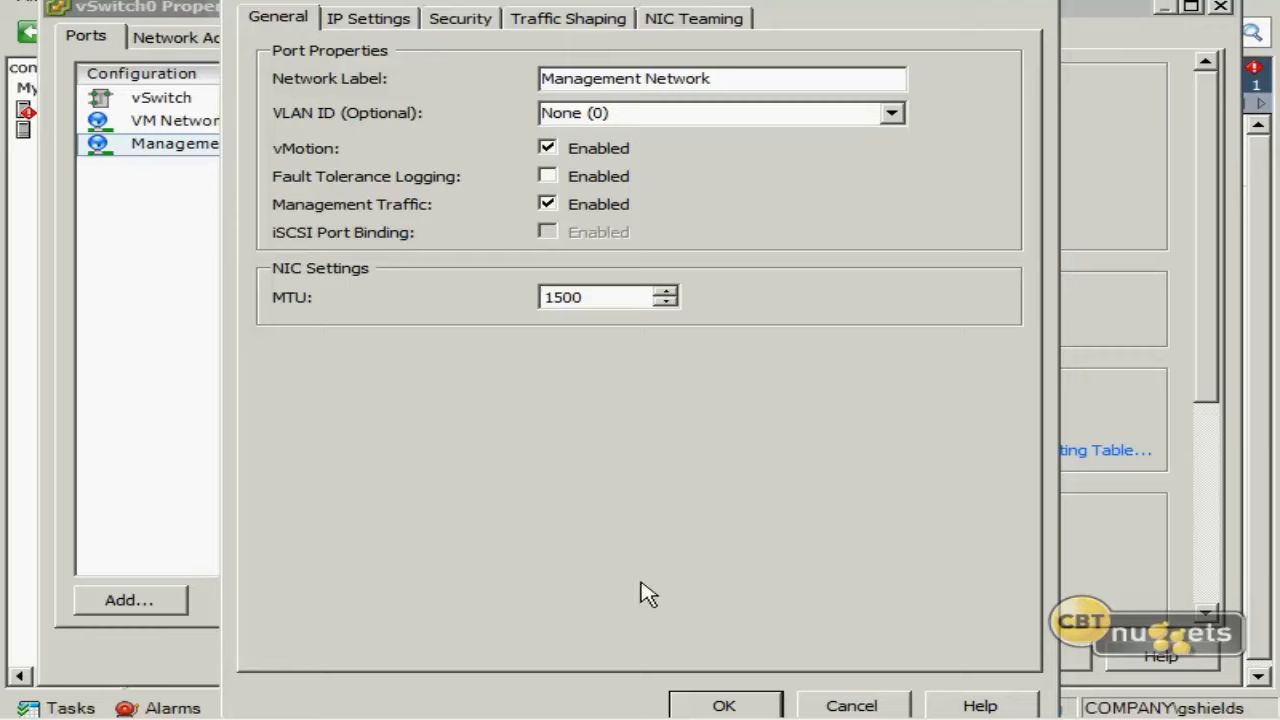
click(722, 706)
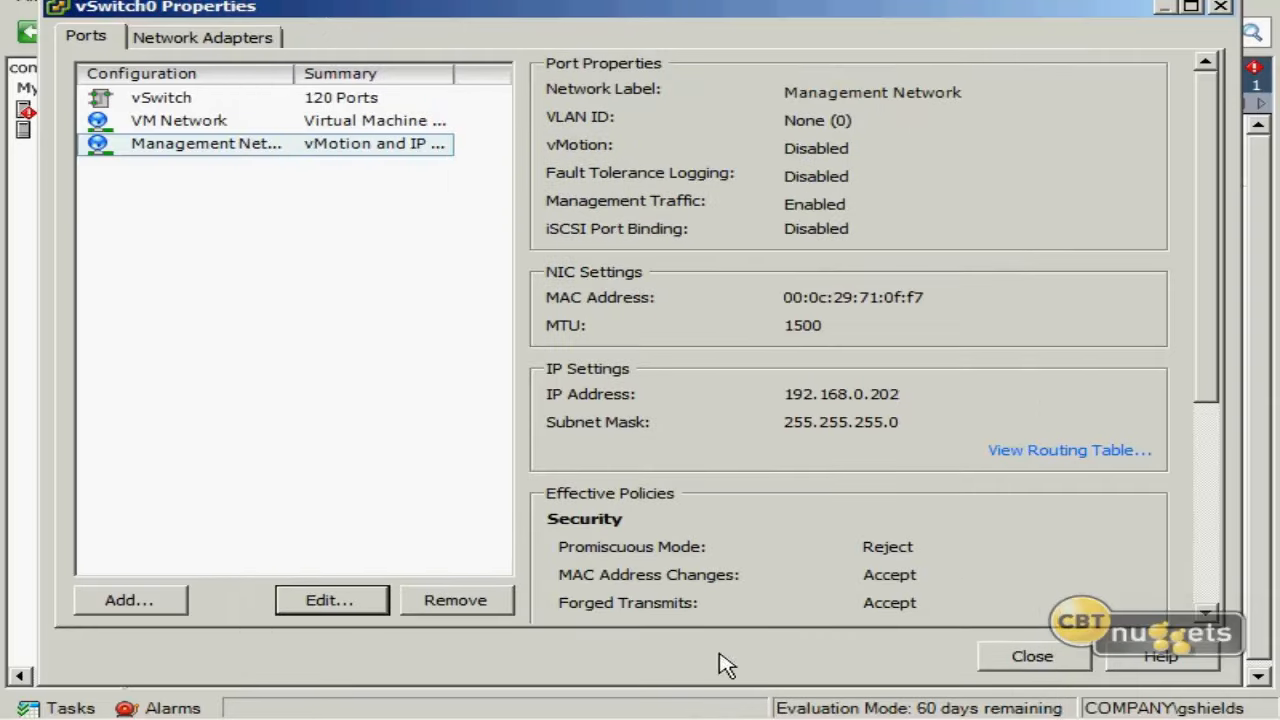
click(1025, 658)
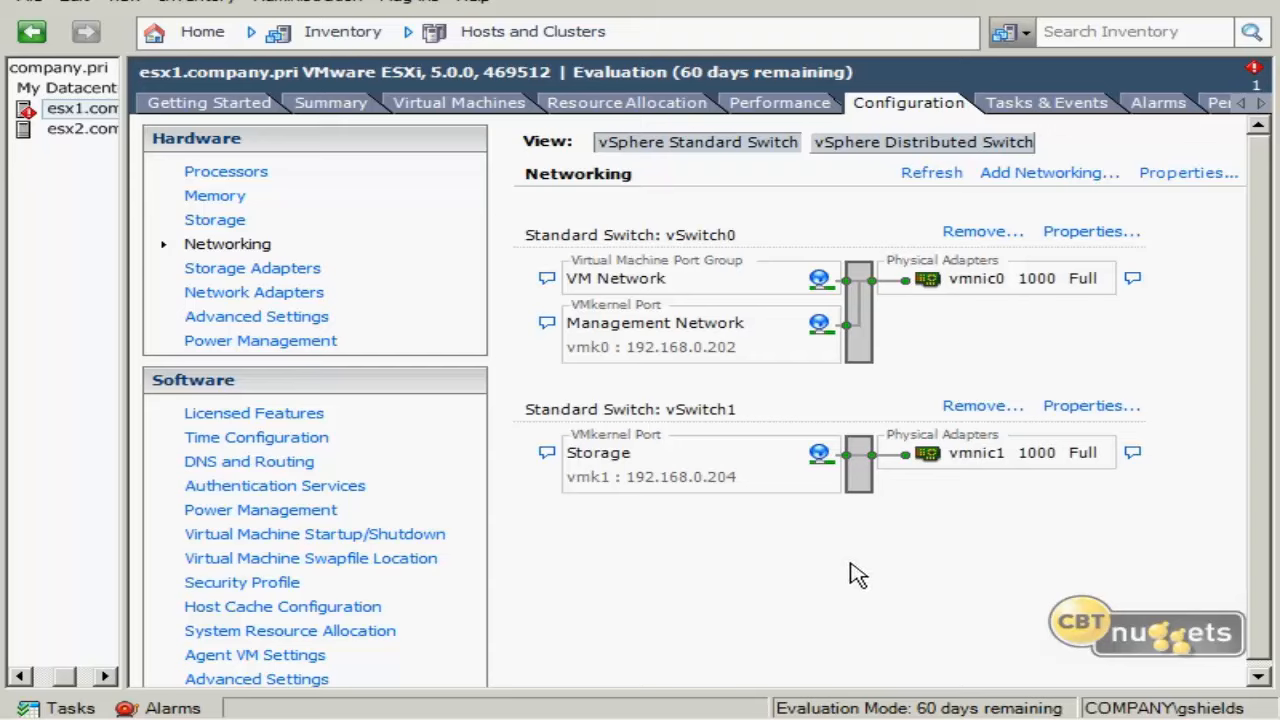
- Display the standard switch networking configuration of host esx2
click(72, 133)
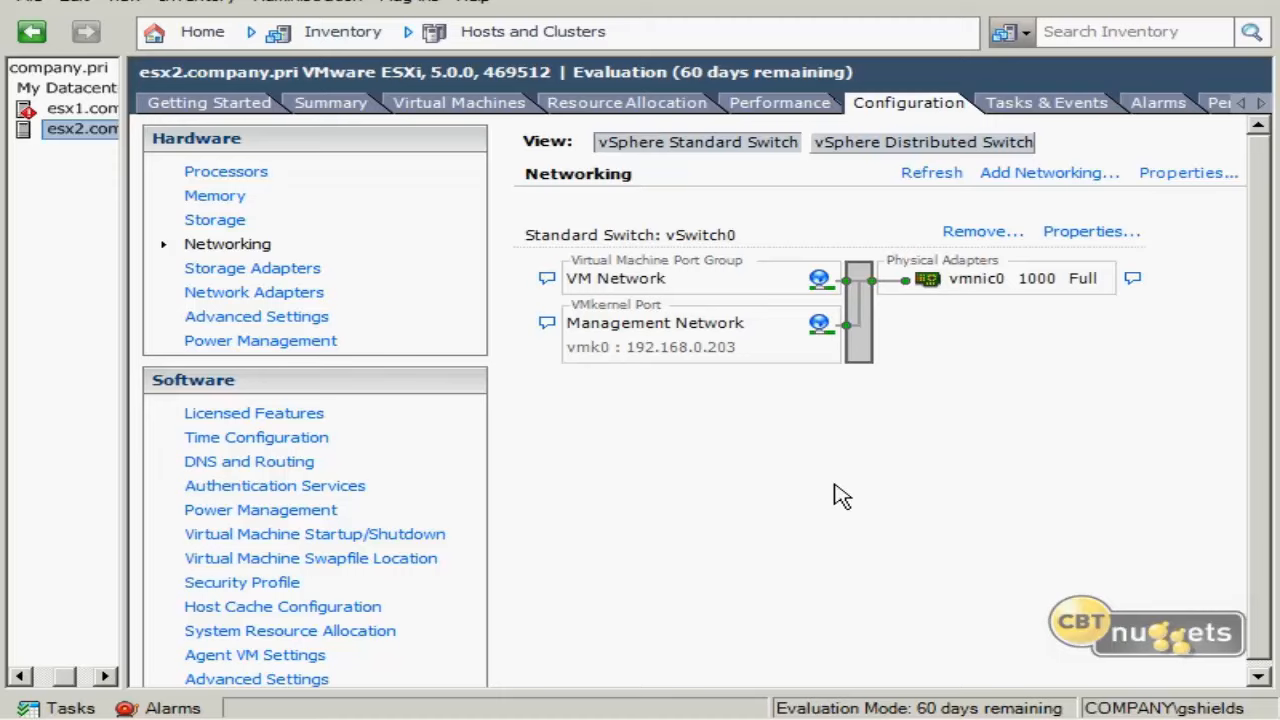
mouse_move(1090, 718)
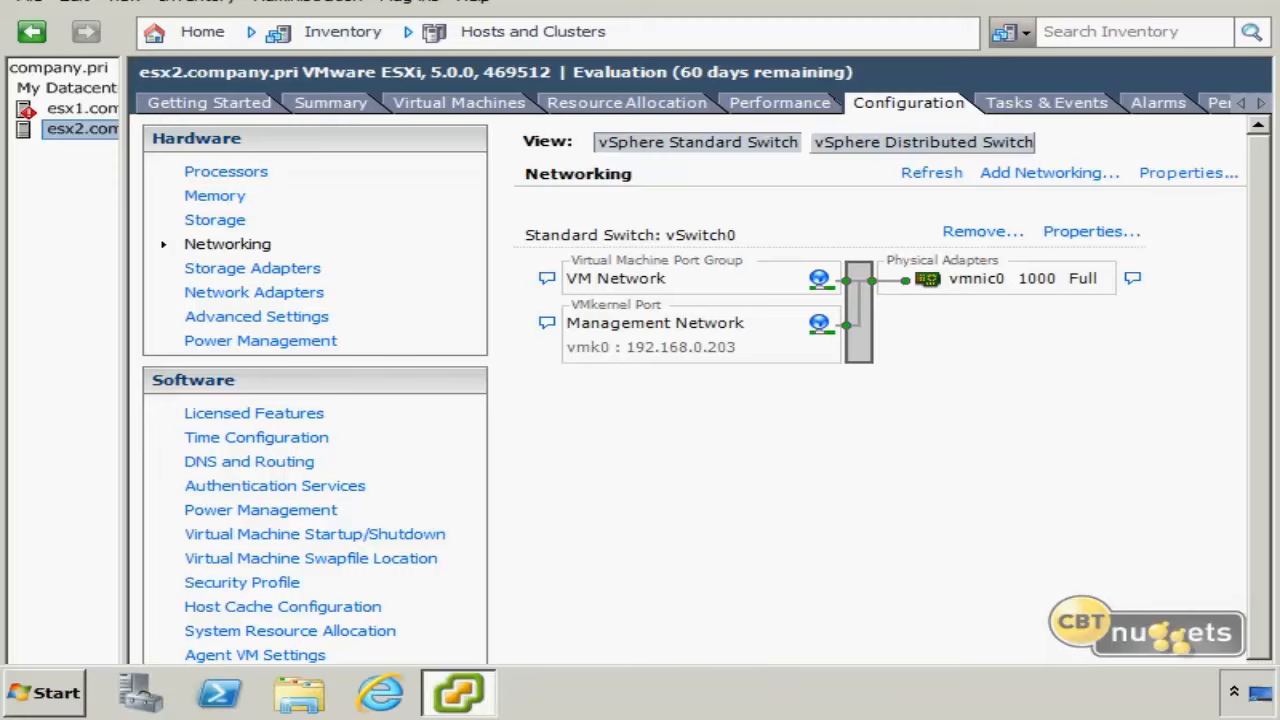